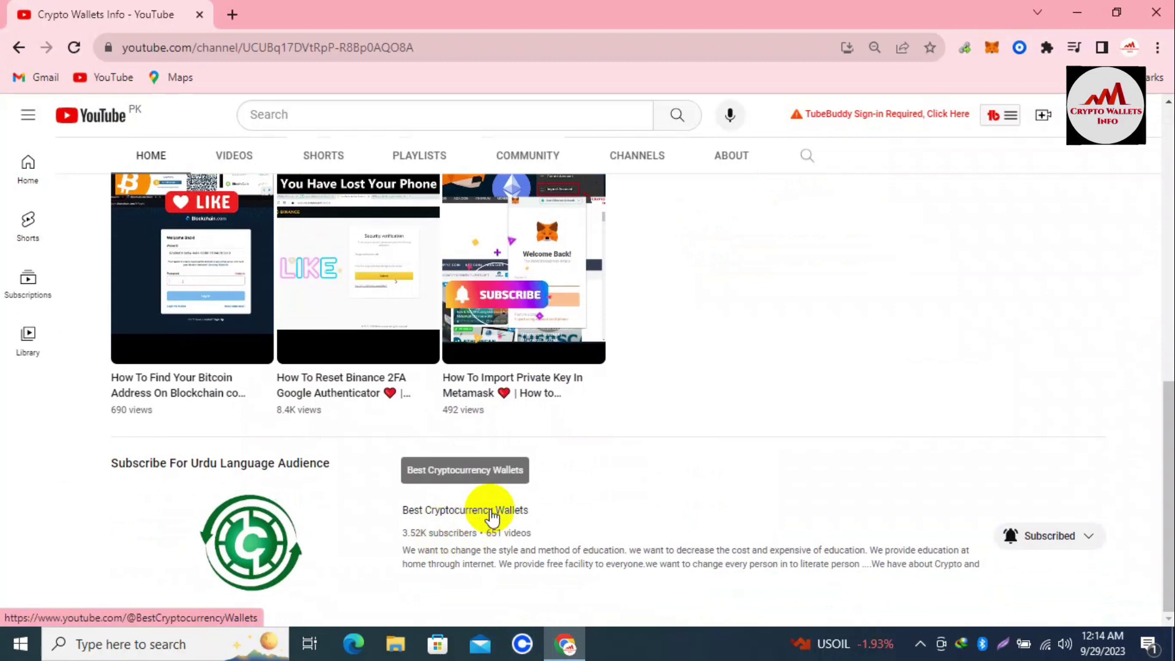
Open the Crypto Wallets Info channel's Videos tab and scroll to its latest Coinbase Wallet tutorials.
left_click_drag(1169, 453, 1165, 123)
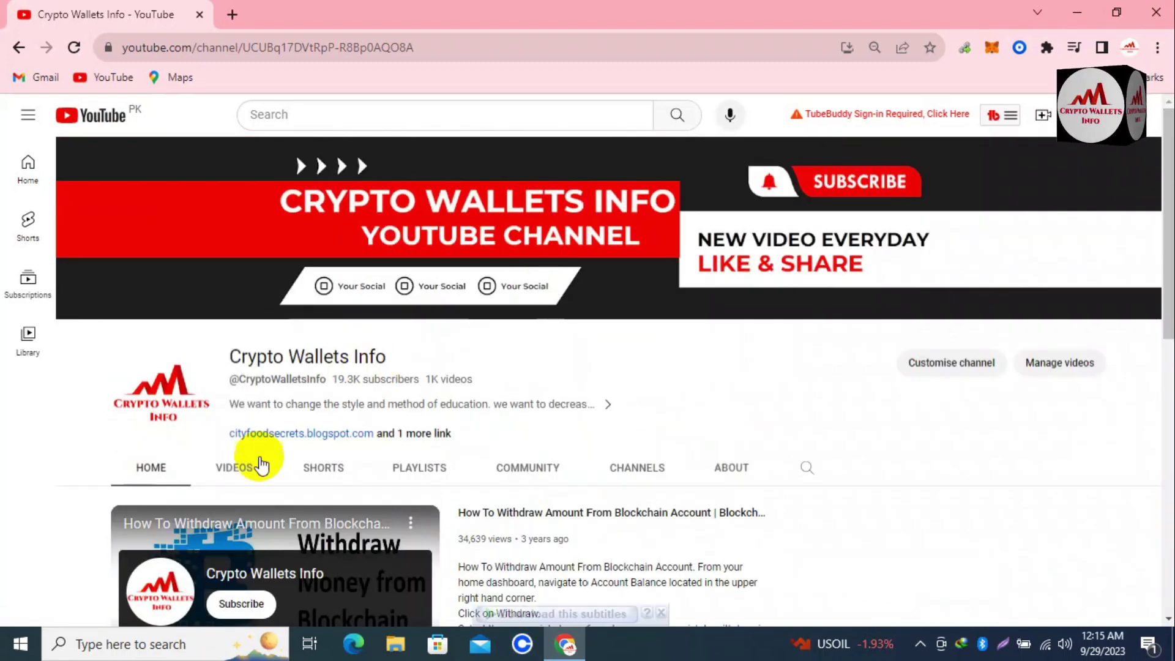
left_click(233, 469)
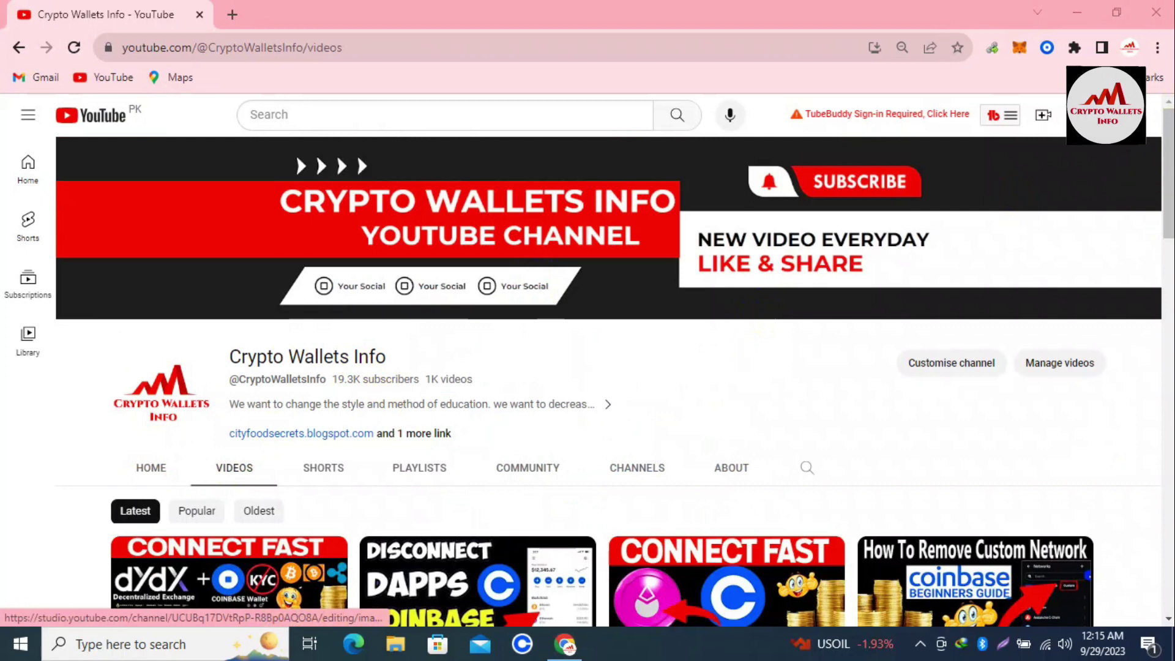
scroll(1168, 223, "down", 3)
left_click_drag(1167, 223, 1167, 243)
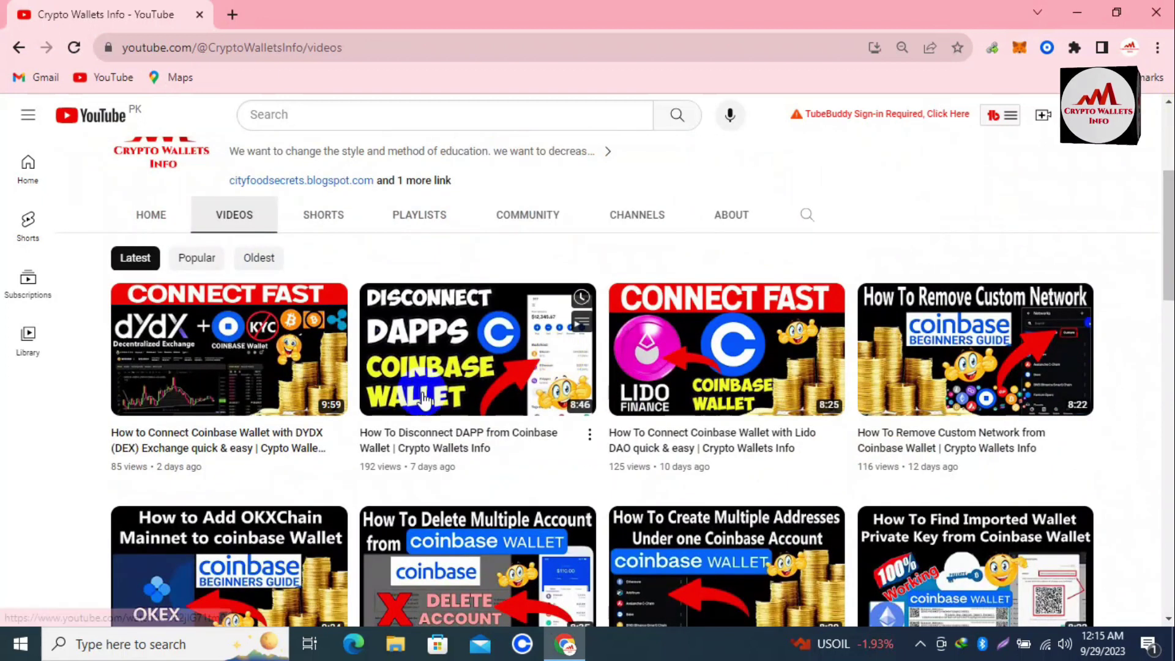
mouse_move(133, 382)
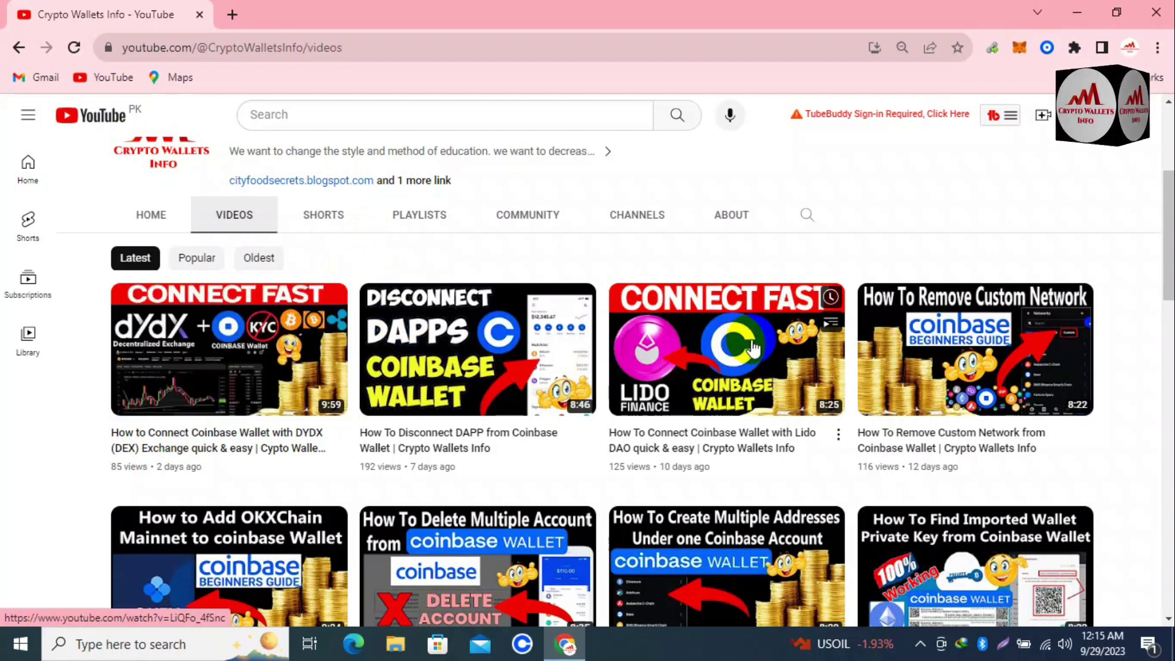
Open the Coinbase Wallet extension and browse its Settings list of recovery phrase and network options.
left_click(1047, 48)
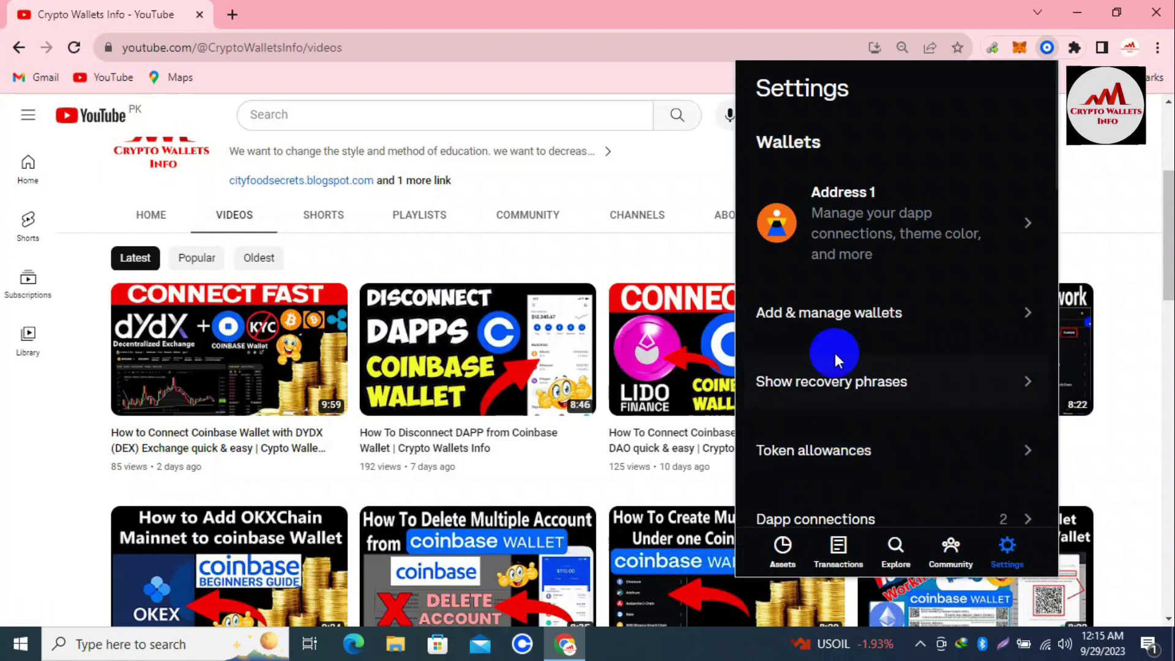
left_click(788, 545)
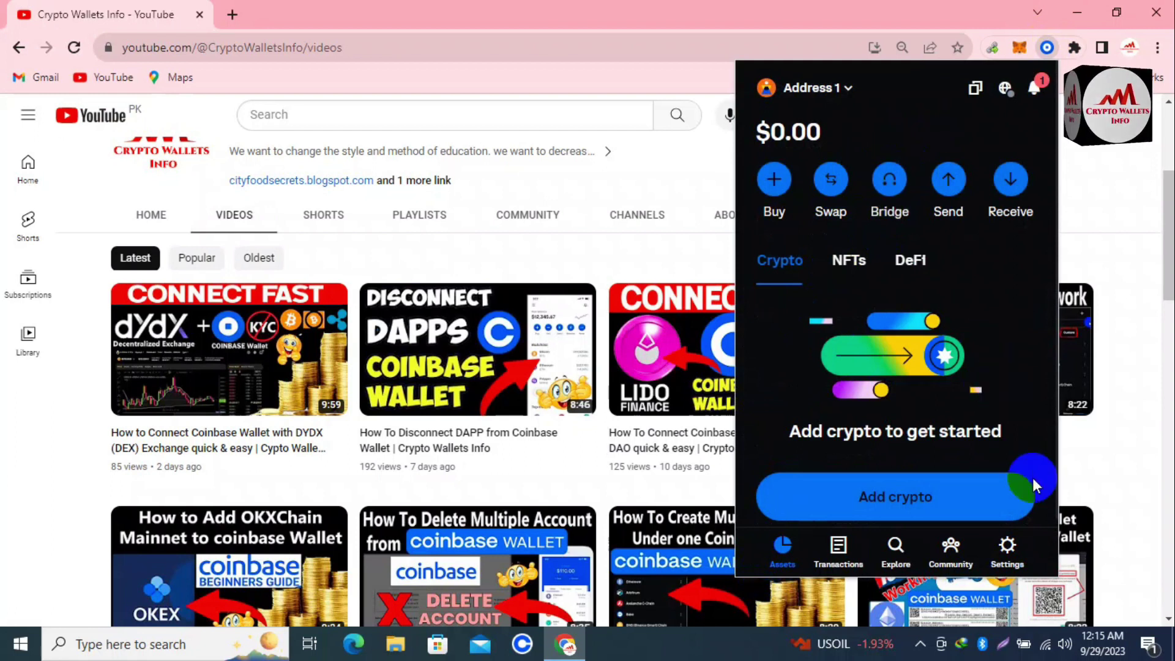
left_click(1019, 551)
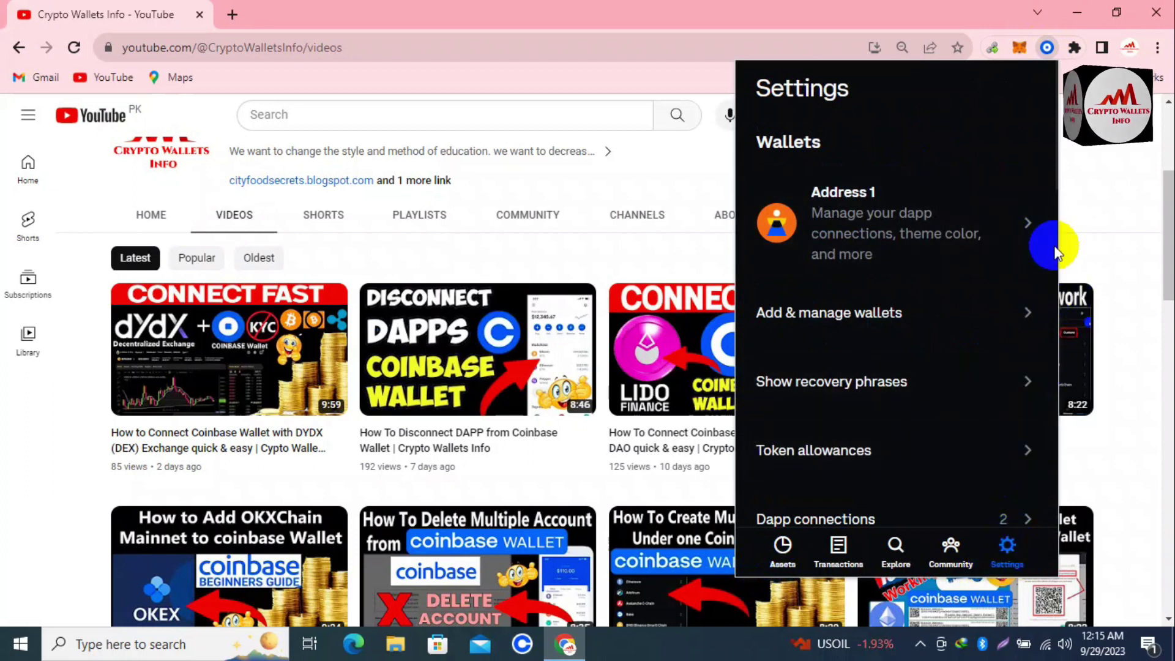
scroll(1053, 251, "down", 3)
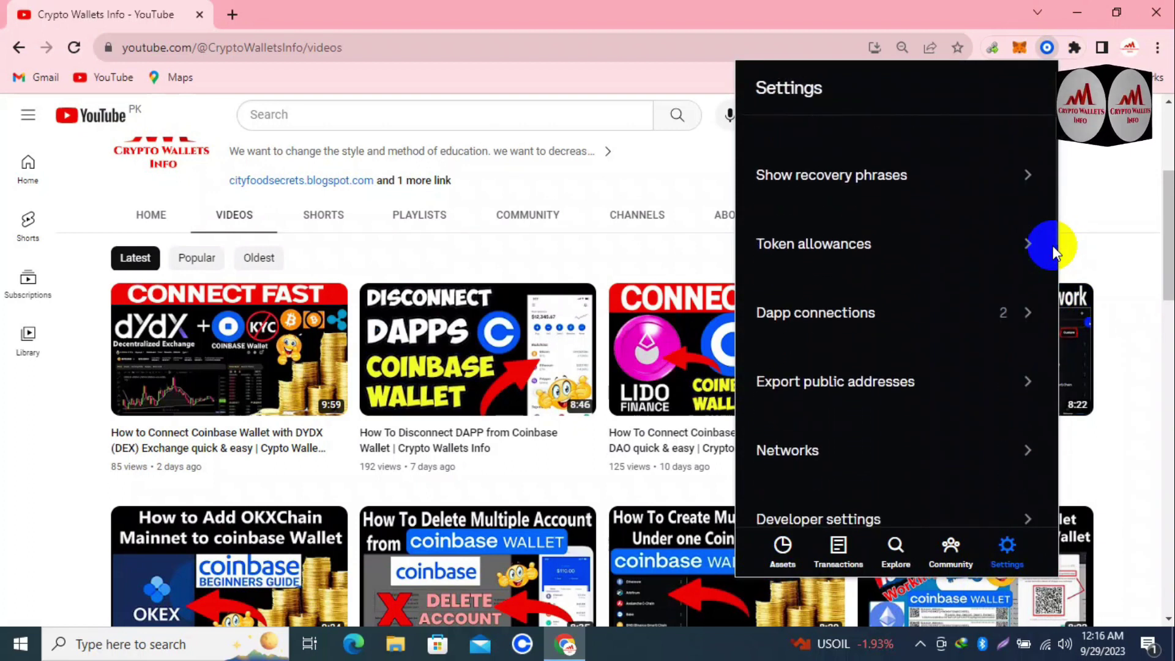
scroll(1051, 247, "down", 1)
scroll(1049, 245, "up", 2)
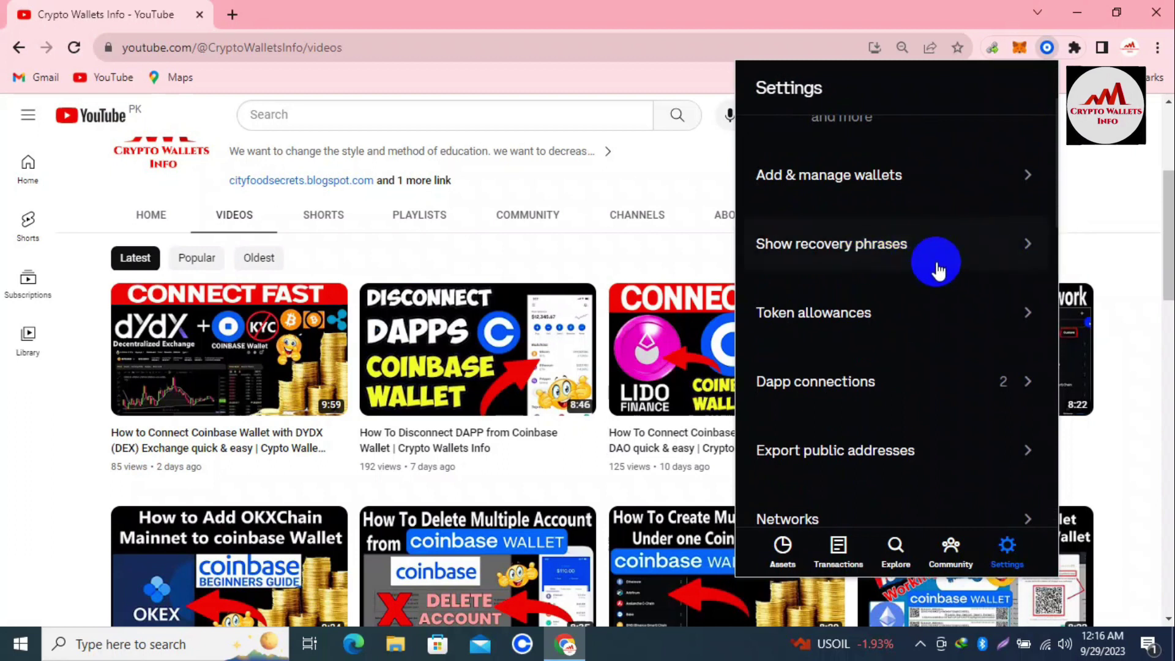
Reveal the 12-word recovery phrase after agreeing not to share it, and copy it to the clipboard.
left_click(891, 239)
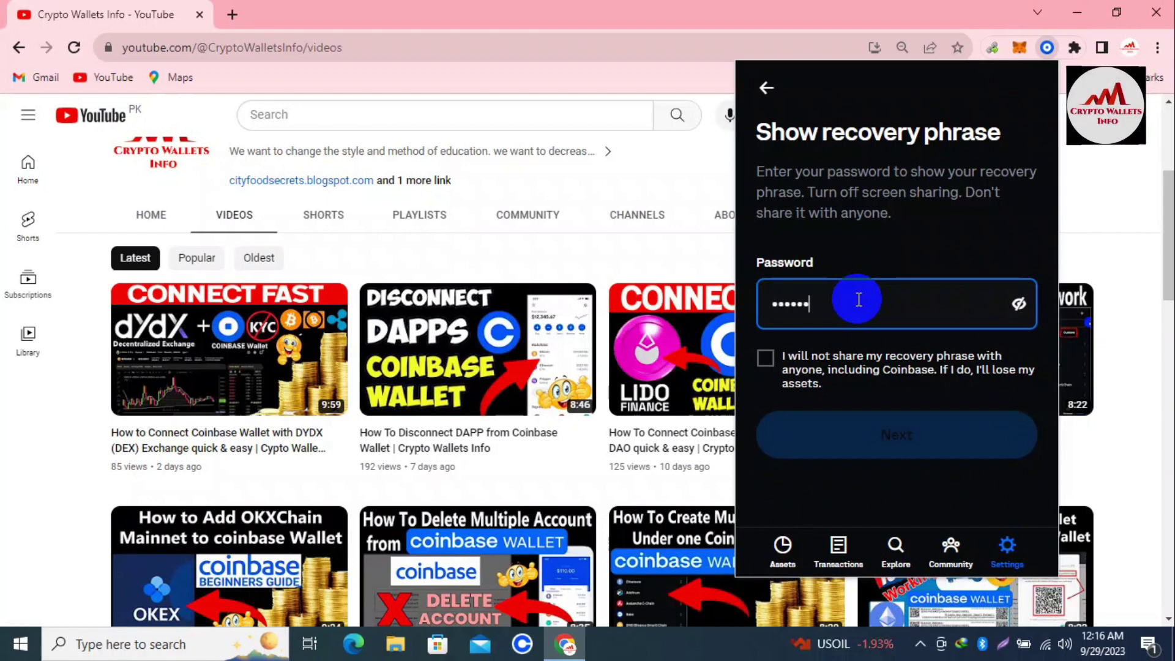
left_click(765, 361)
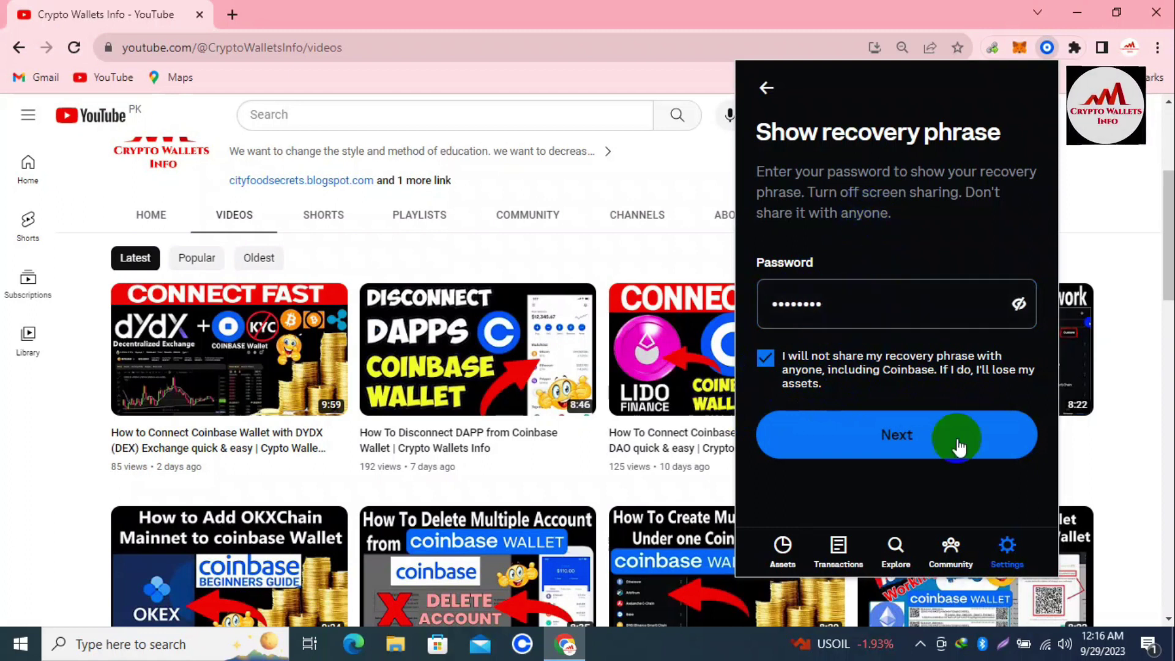
left_click(909, 422)
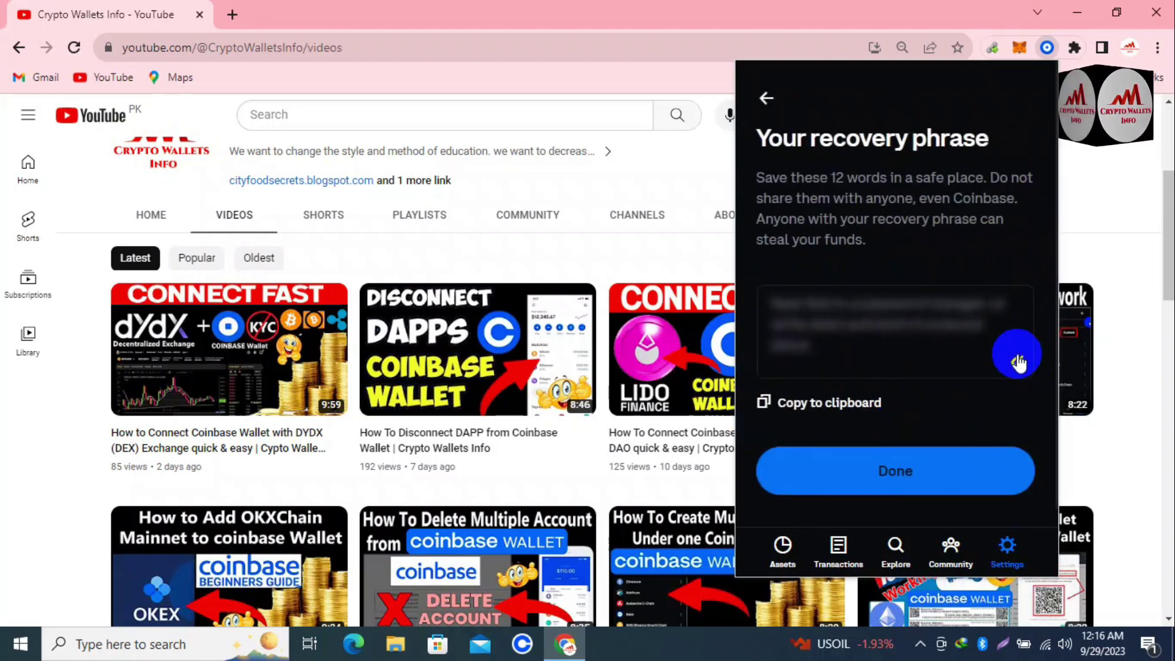
left_click(1017, 362)
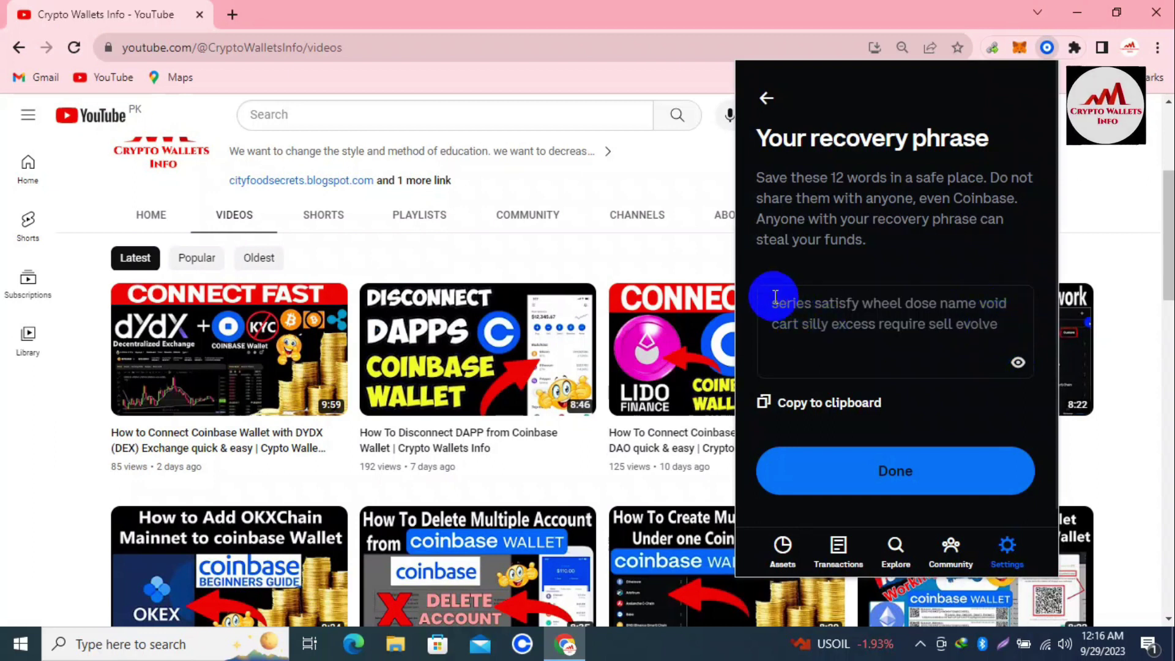
left_click(826, 404)
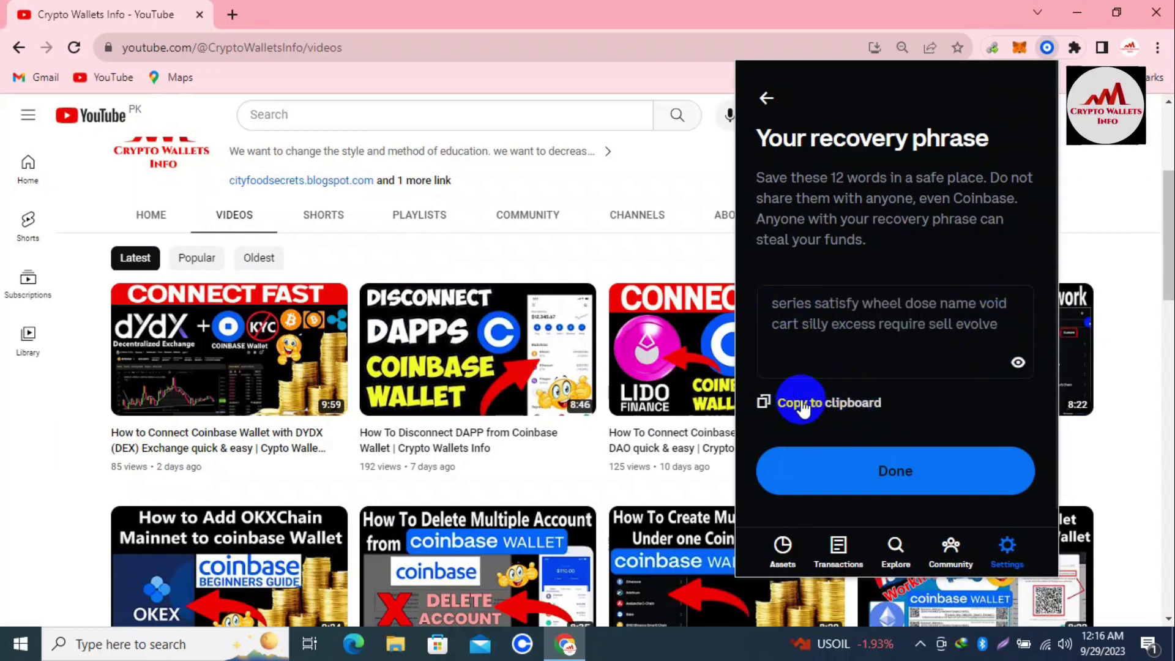
left_click(174, 648)
Paste the recovery phrase into a new Notepad note, then open a blank Chrome tab.
type("not")
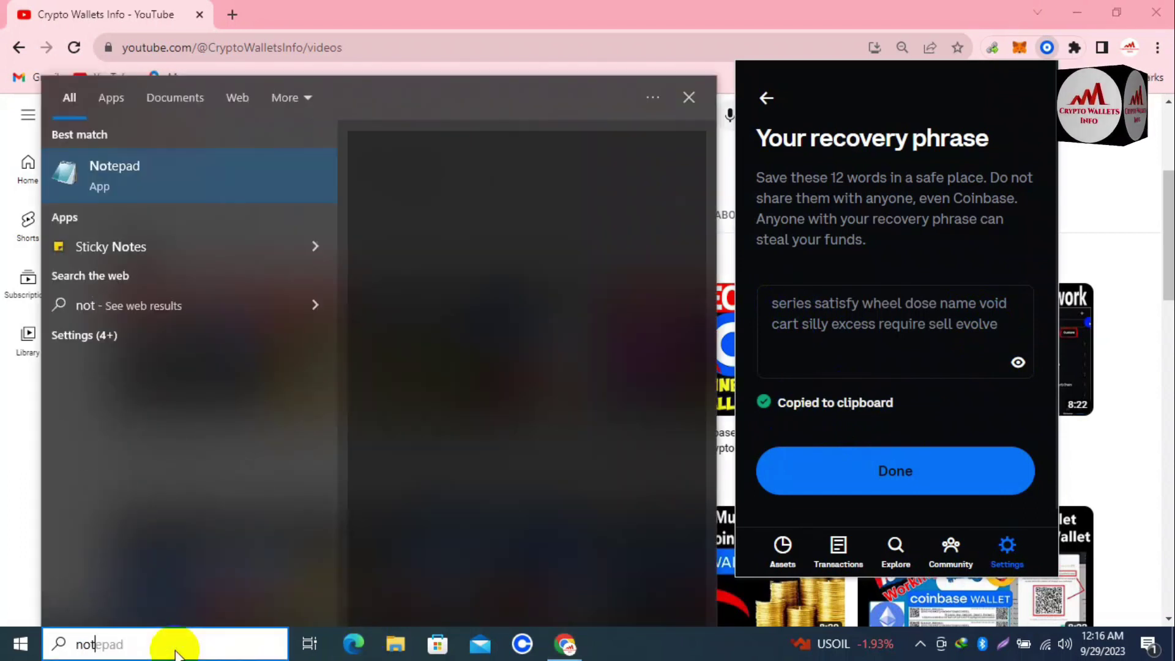
left_click(162, 186)
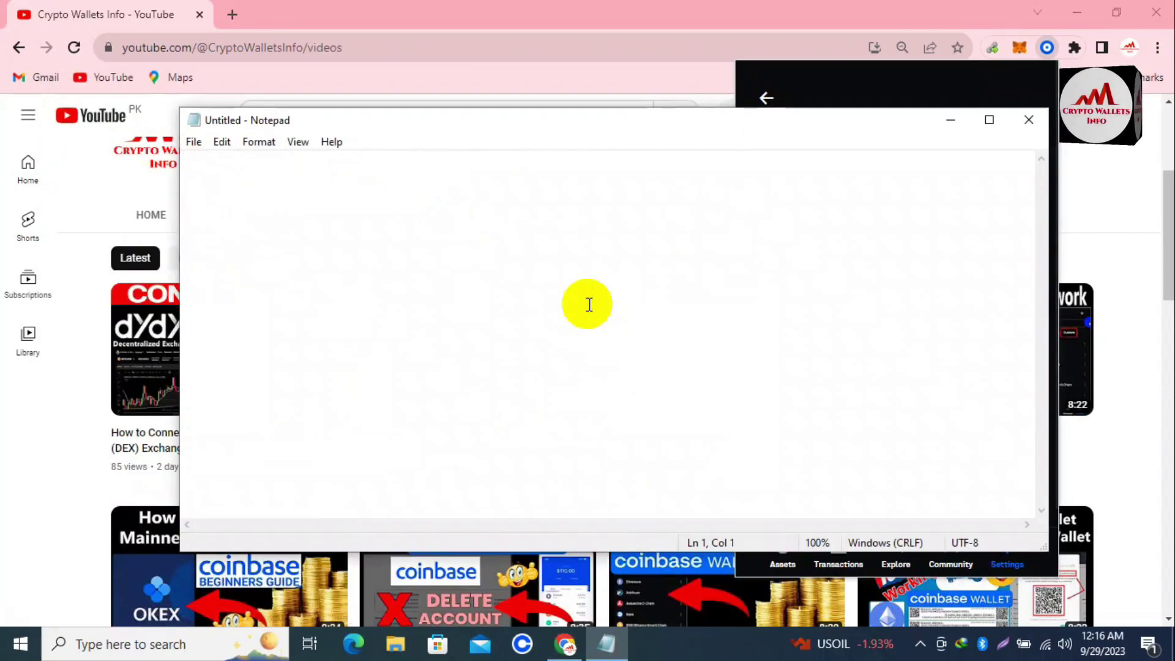
key("ctrl+v")
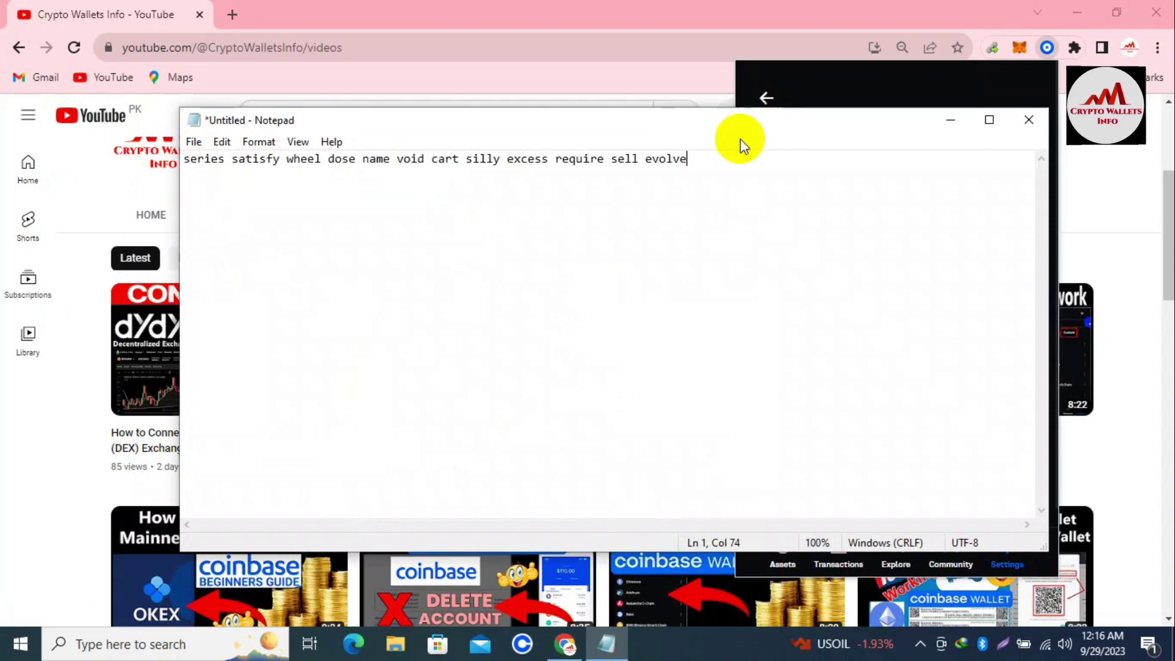
left_click_drag(709, 128, 774, 229)
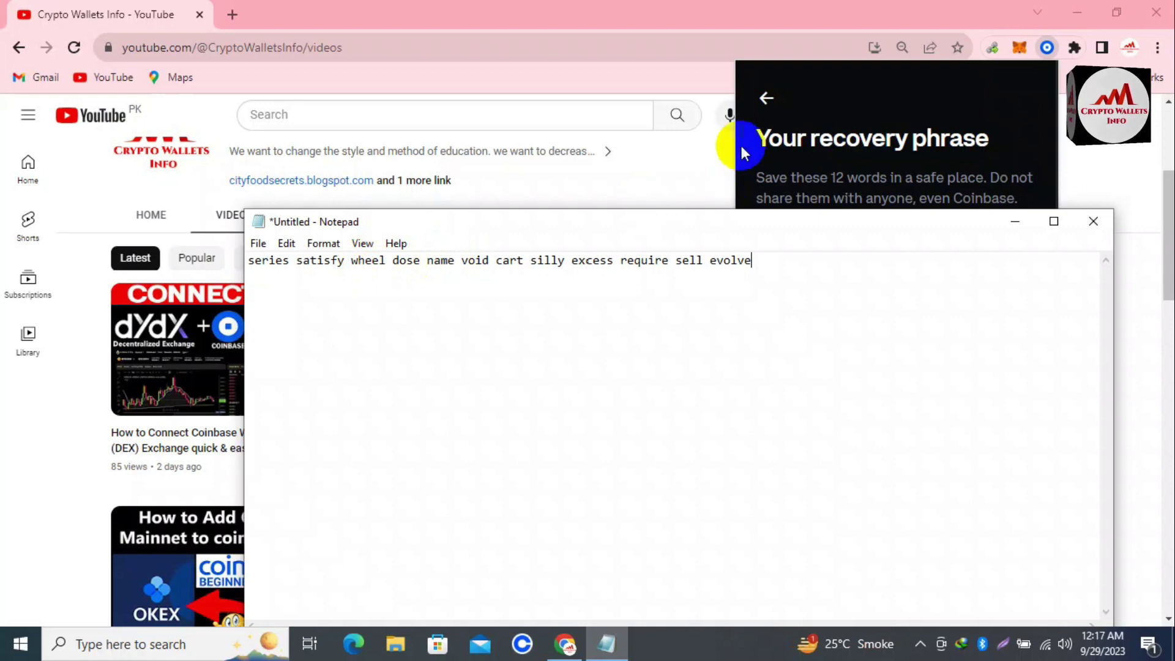
left_click(786, 168)
left_click(231, 14)
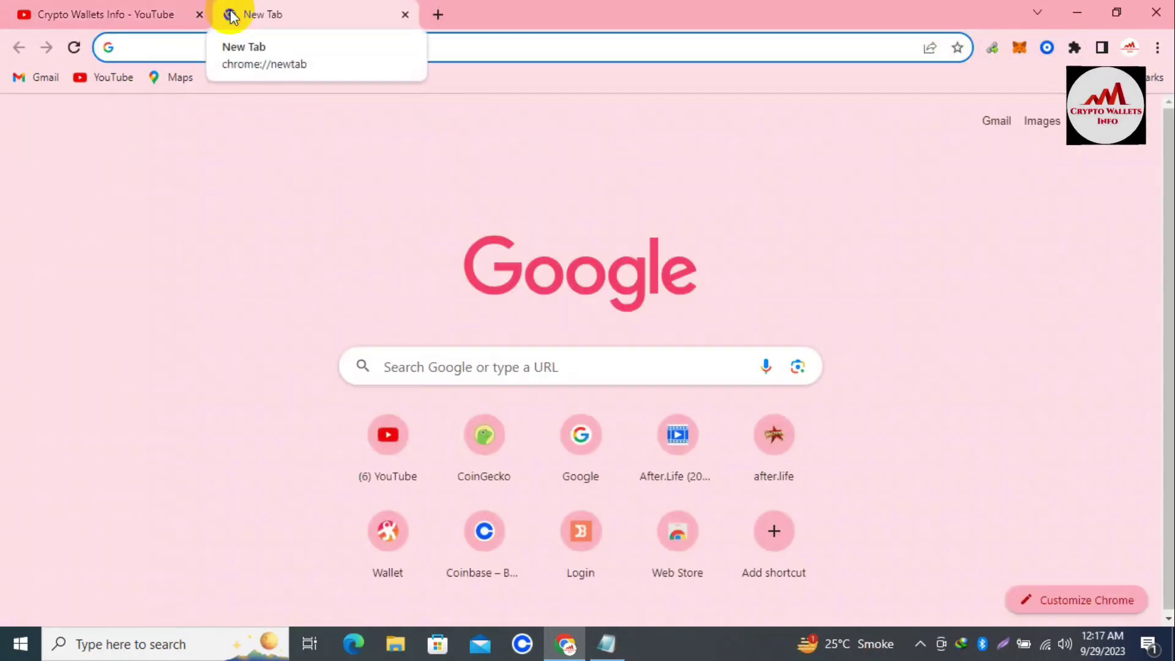
Search Google for 'atomic wallet' and open the official atomicwallet.io site.
type("google.com")
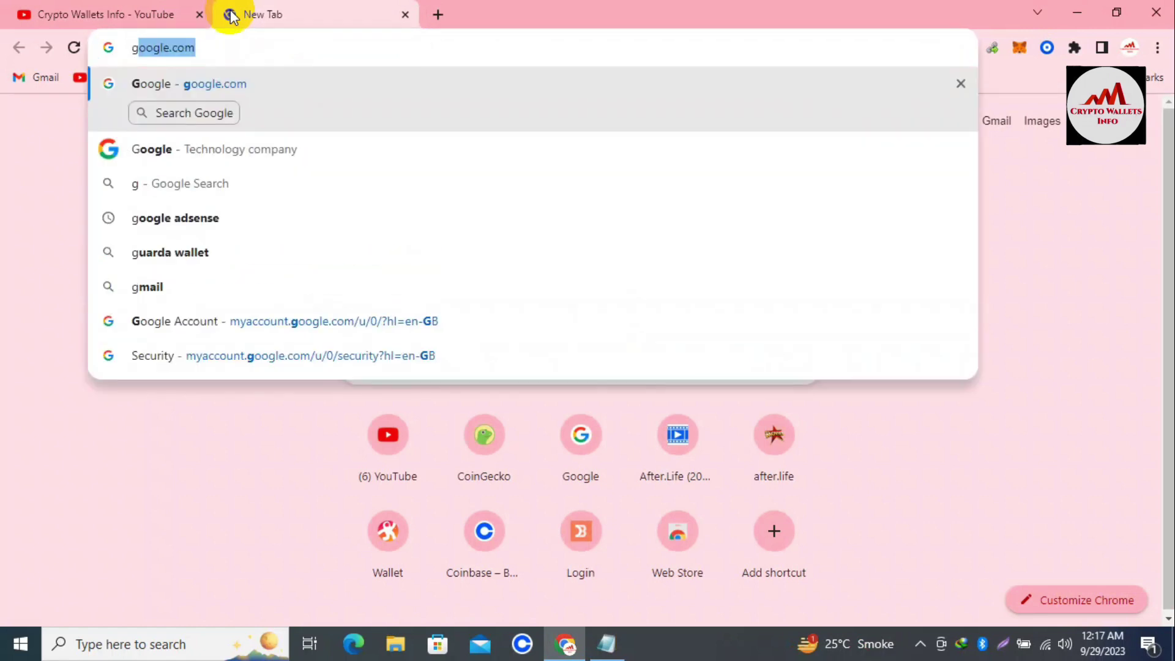
key("Return")
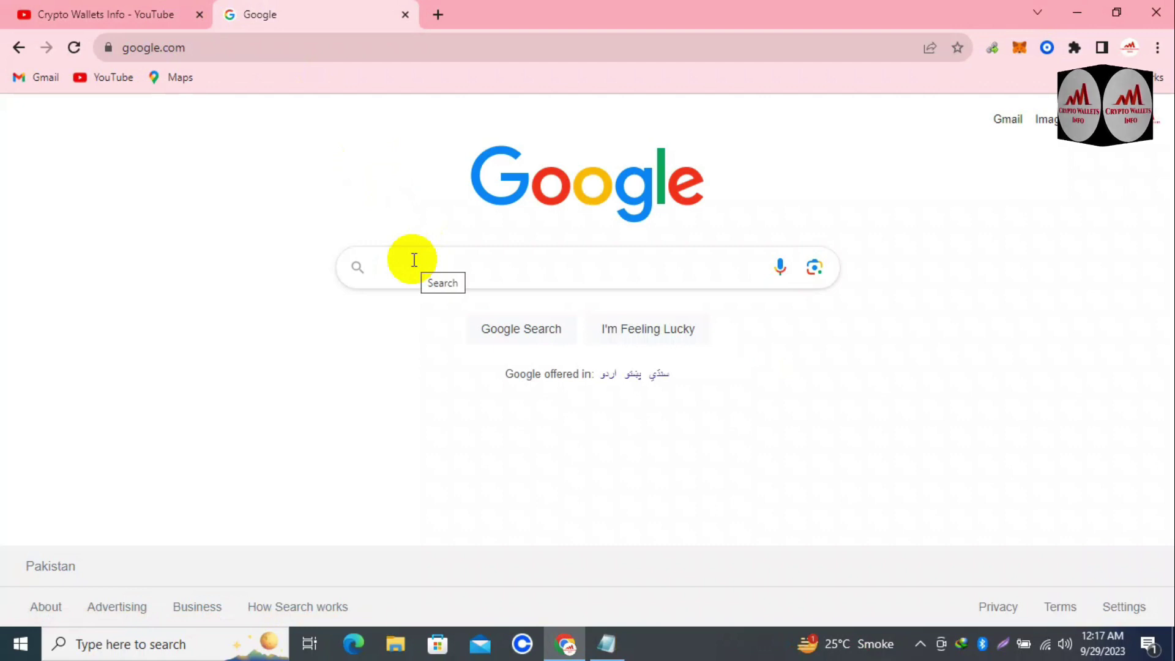
type("ato")
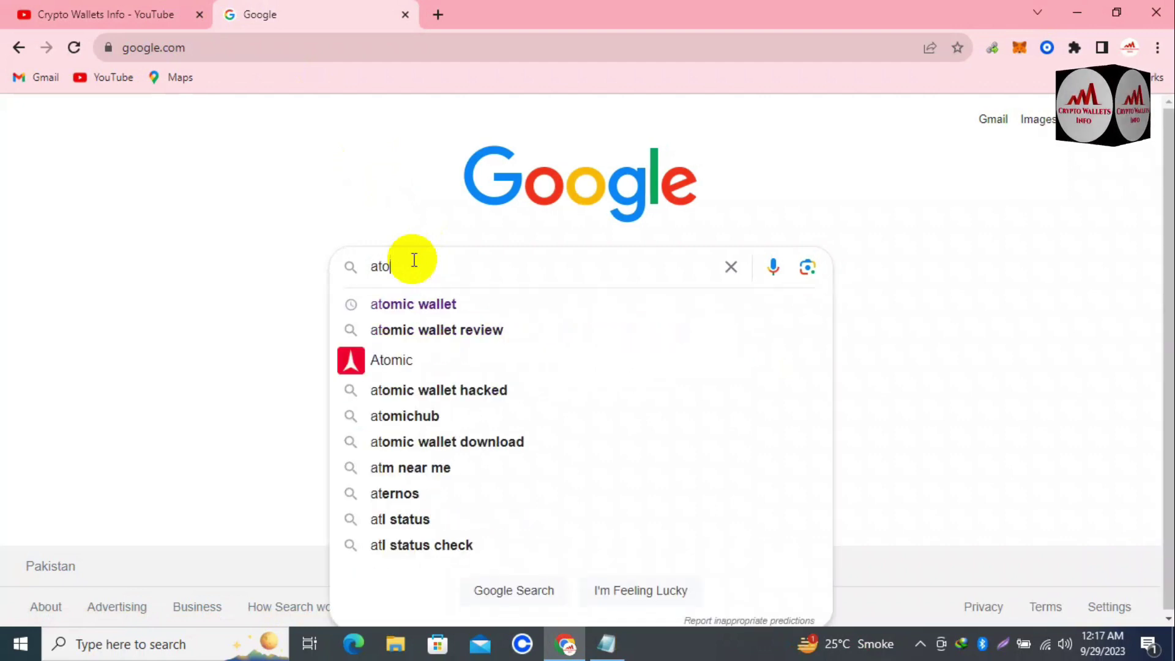
type("m")
left_click(449, 301)
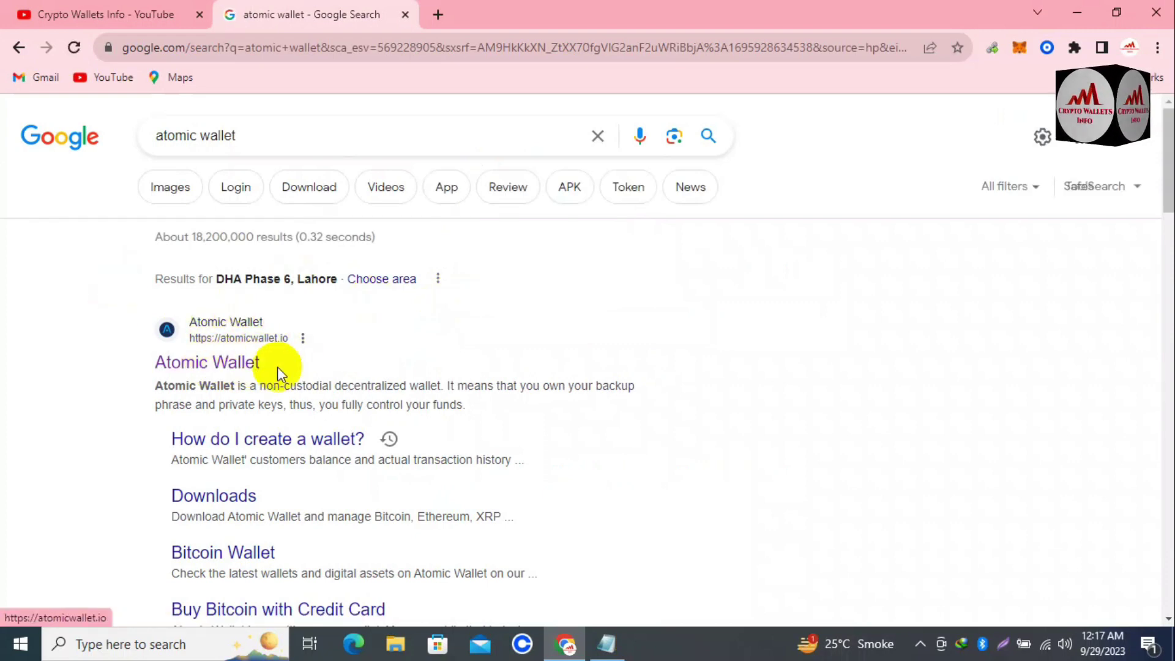
left_click(235, 364)
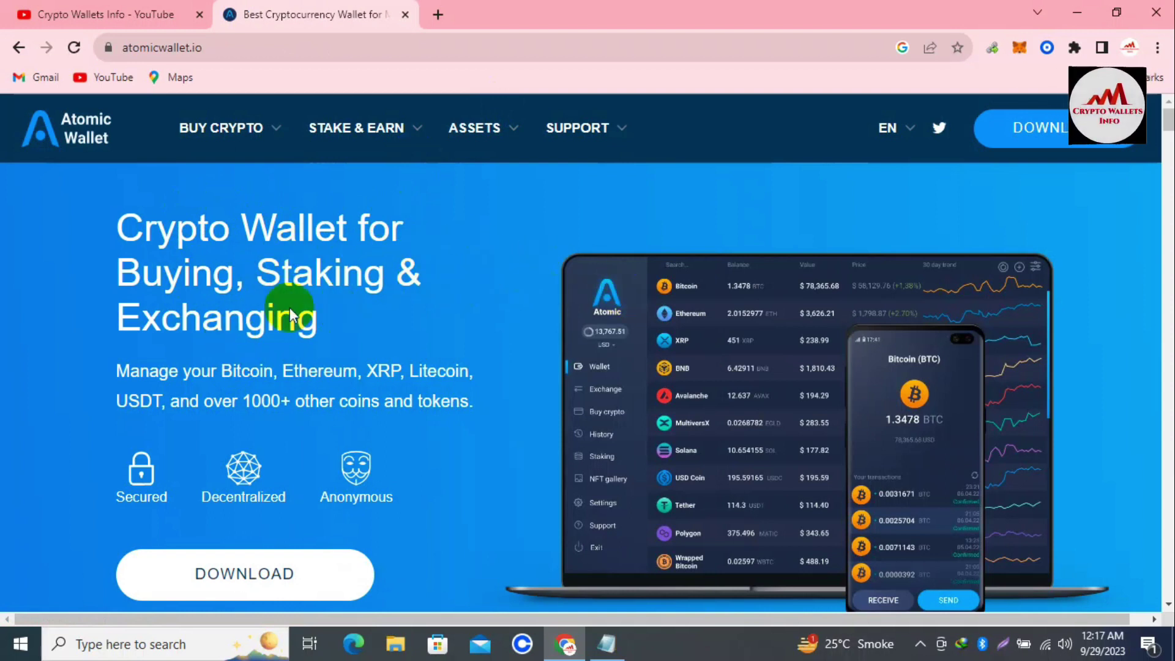
Go to the site's download section and choose the Windows version of Atomic Wallet.
left_click_drag(1169, 121, 1169, 134)
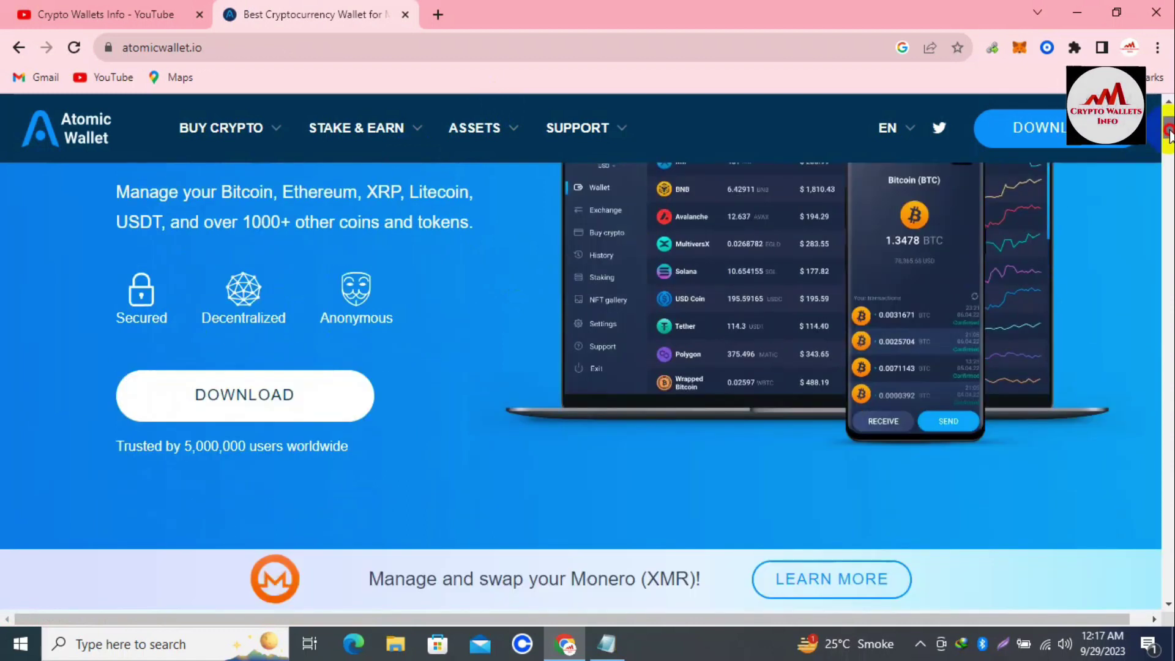
left_click(237, 395)
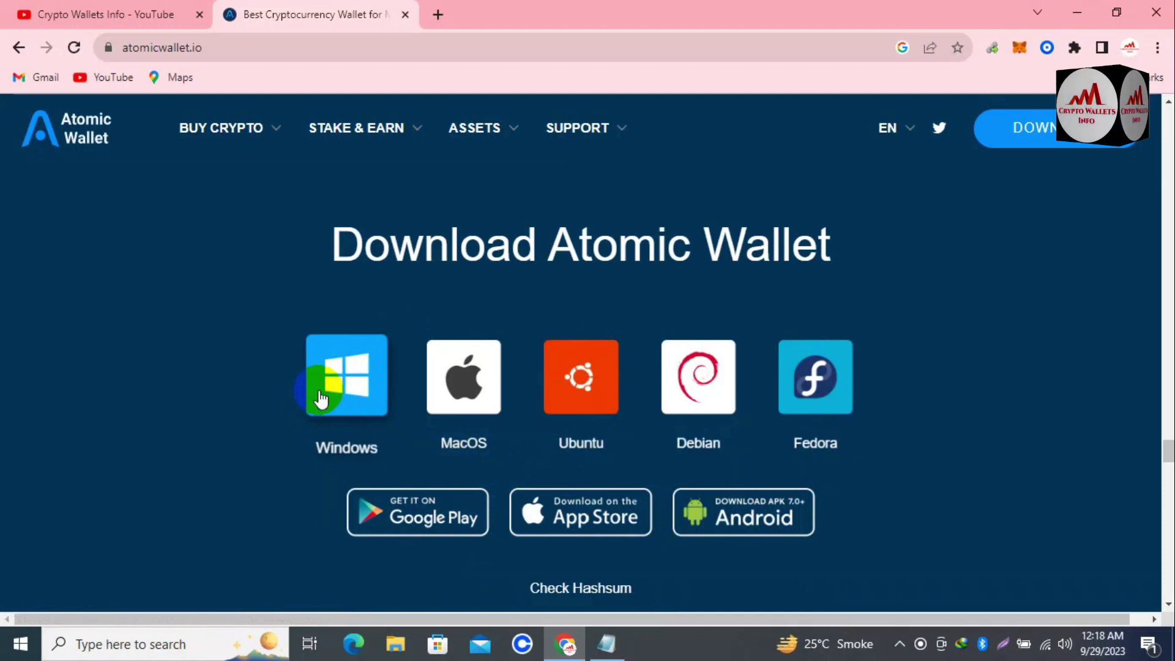
left_click(340, 397)
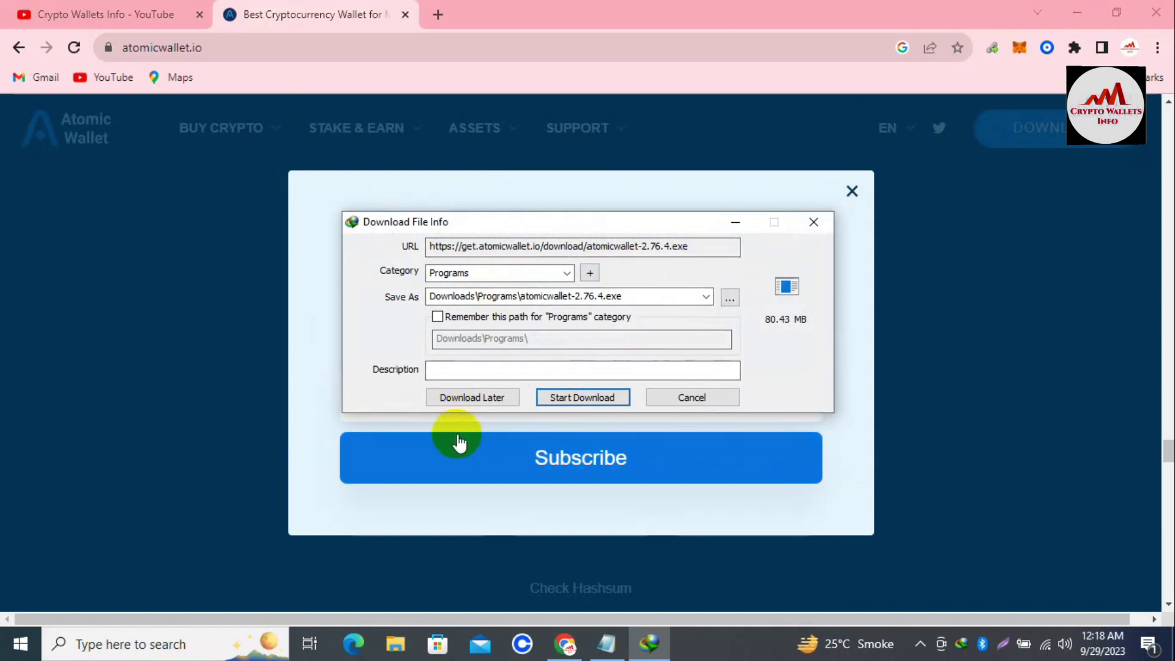
Download atomicwallet-2.76.4.exe (80.43 MB) into Downloads\Programs and run the installer.
left_click_drag(568, 225, 594, 144)
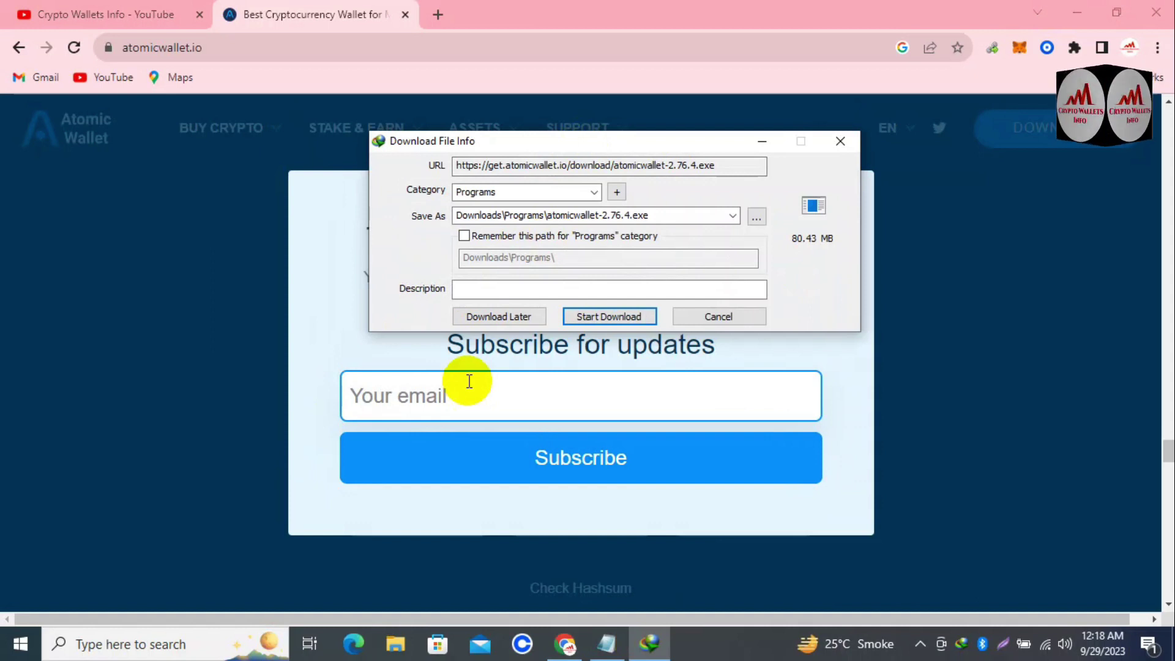
left_click(606, 317)
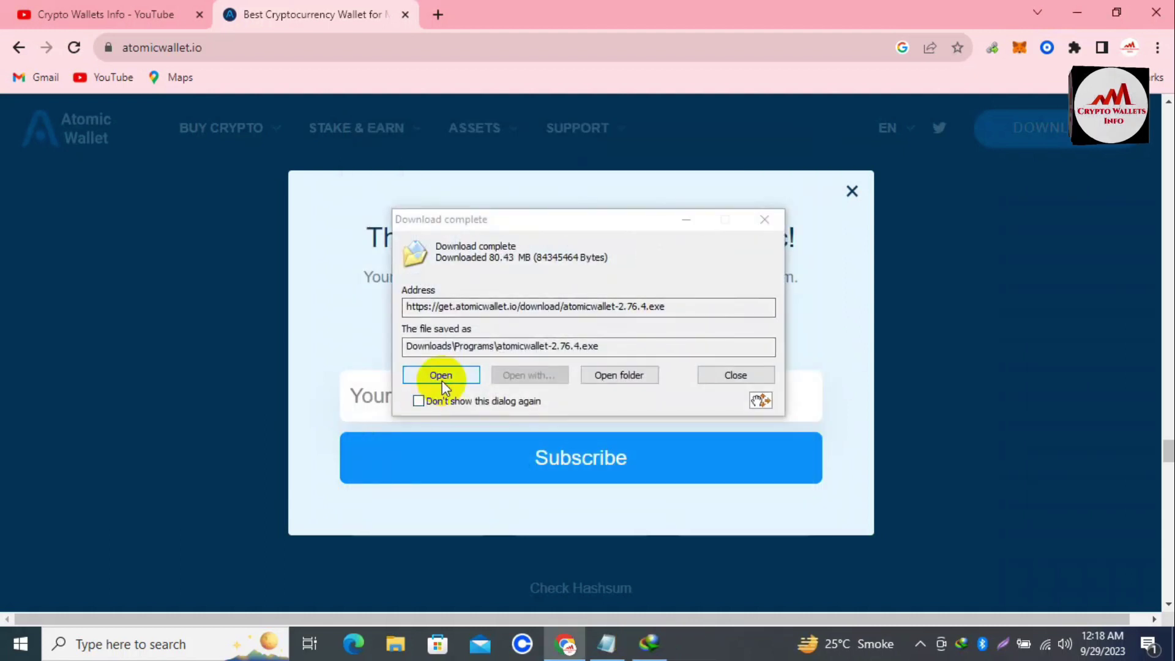
left_click(442, 378)
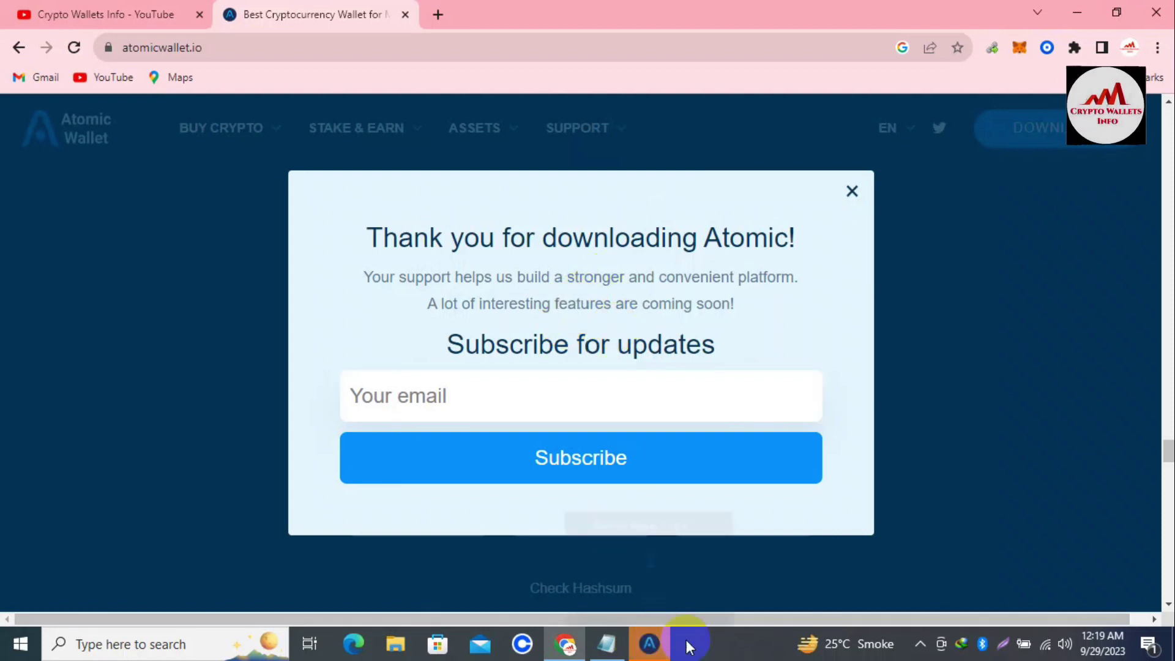
Bring the installed Atomic Wallet 2.76.4 start screen to the front, glancing at the seed-phrase note.
mouse_move(664, 652)
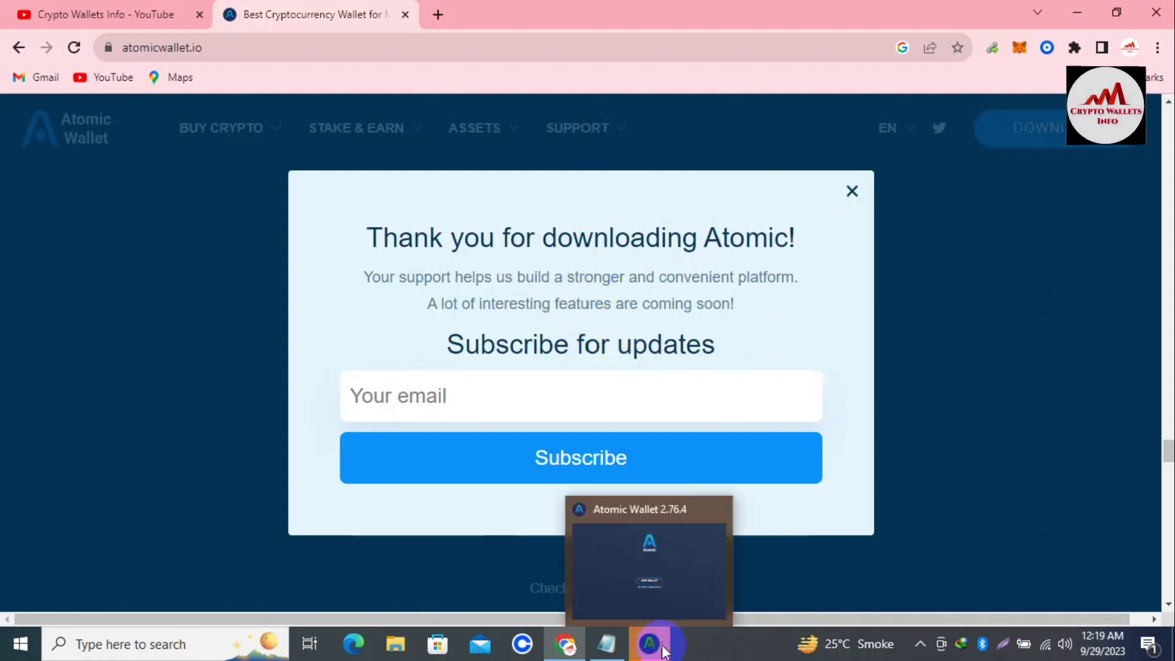
left_click(662, 650)
left_click(602, 399)
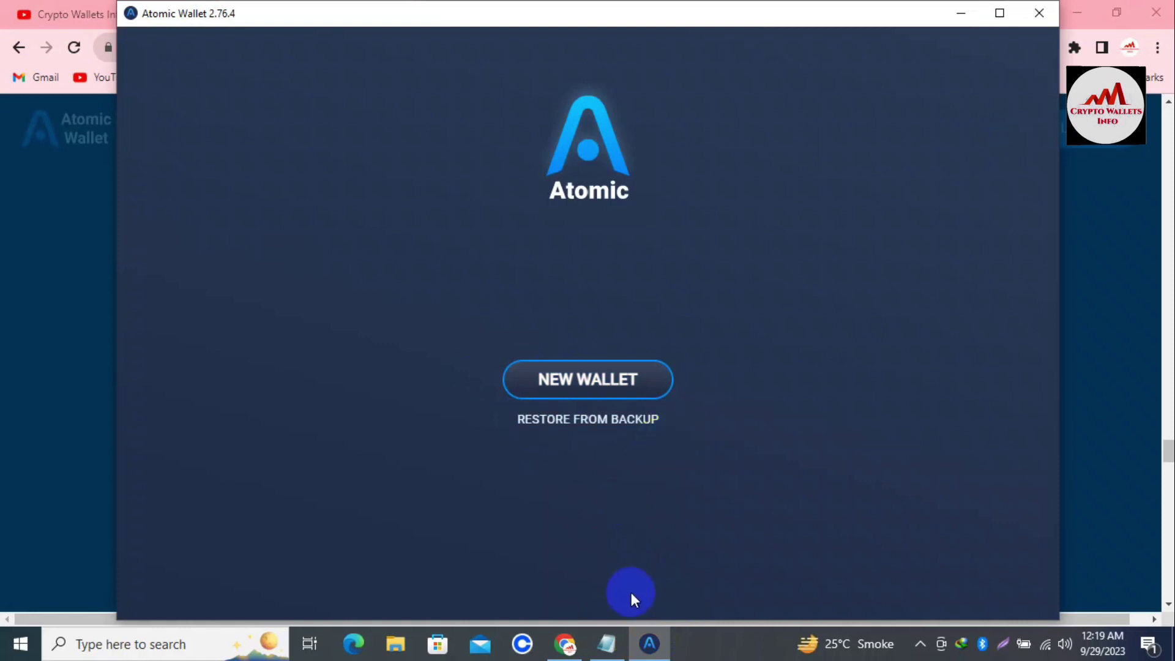
left_click(615, 648)
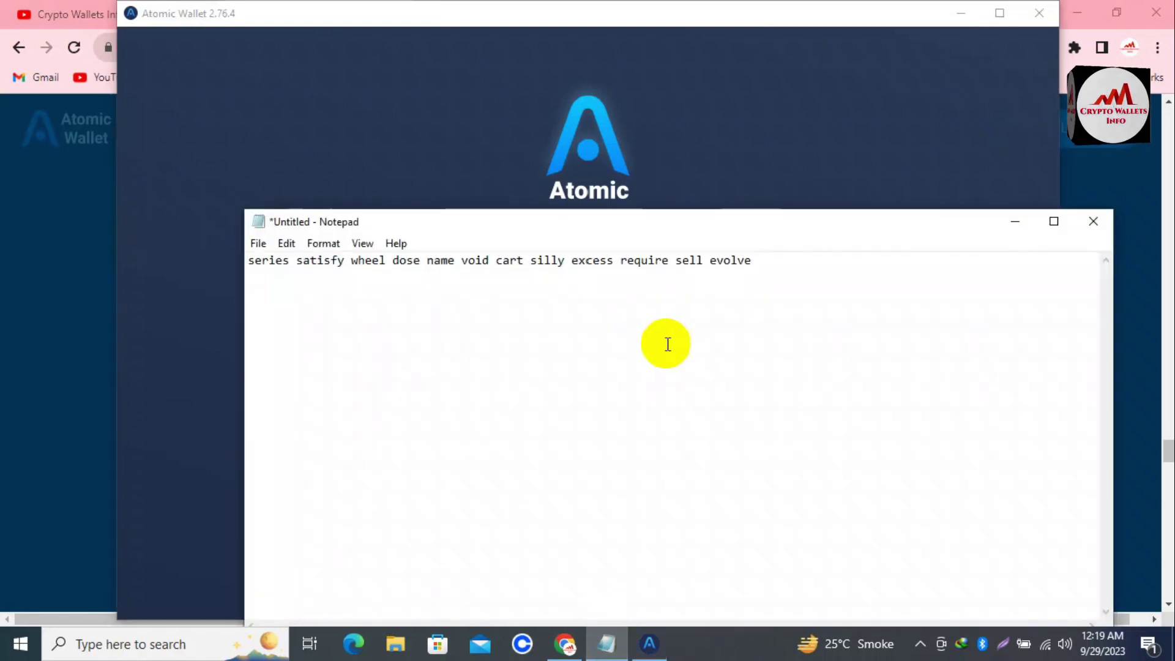
left_click(755, 178)
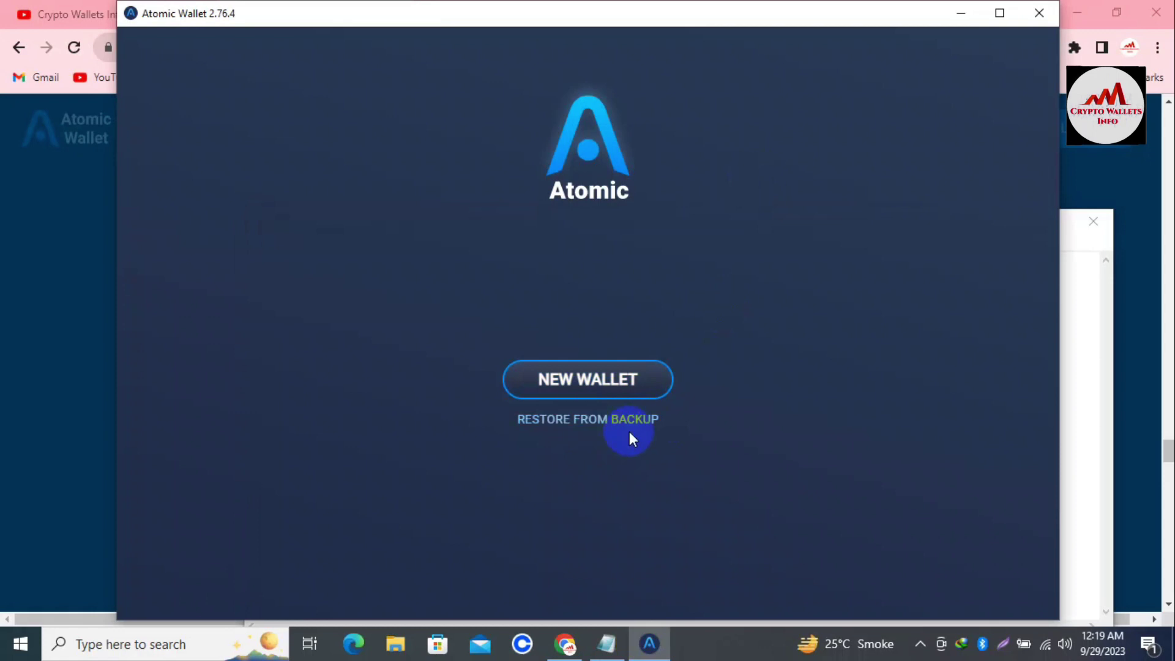
Choose Restore from Backup, then copy the full seed-phrase line from the Notepad note.
left_click(602, 420)
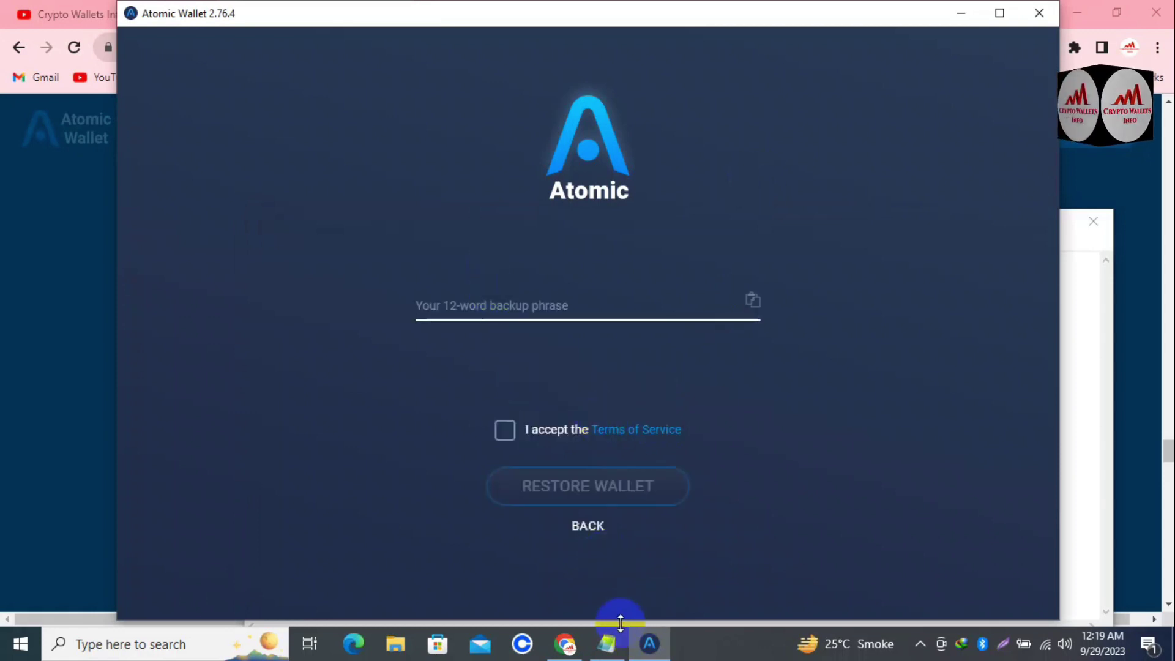
left_click(609, 640)
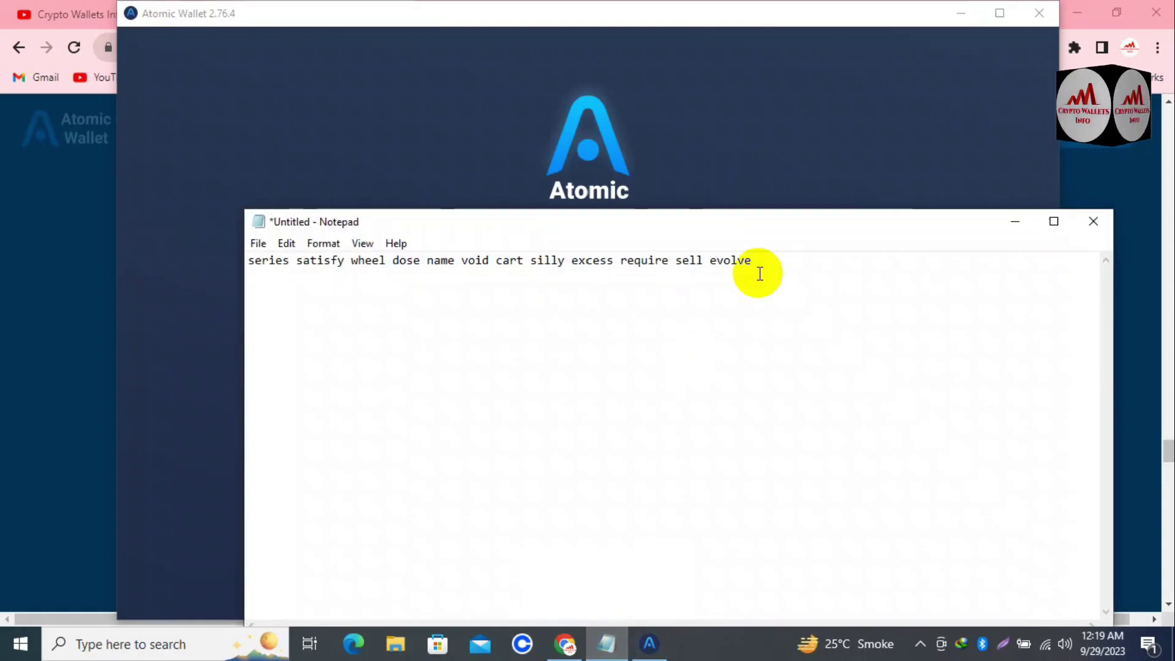
left_click_drag(762, 262, 157, 265)
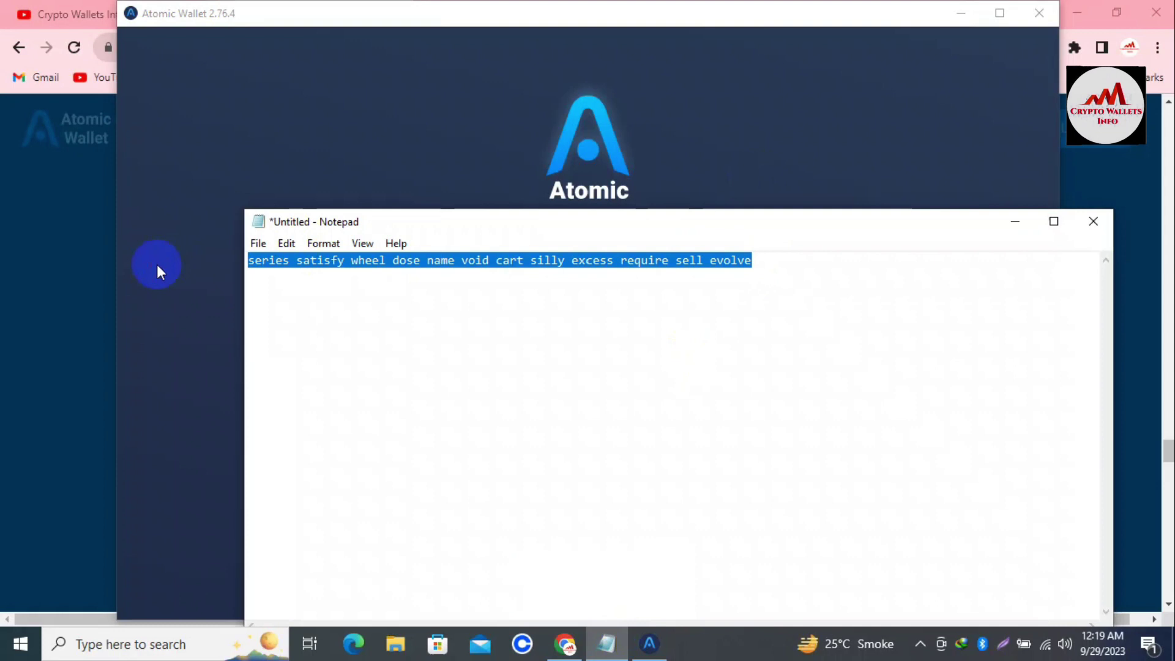
right_click(441, 260)
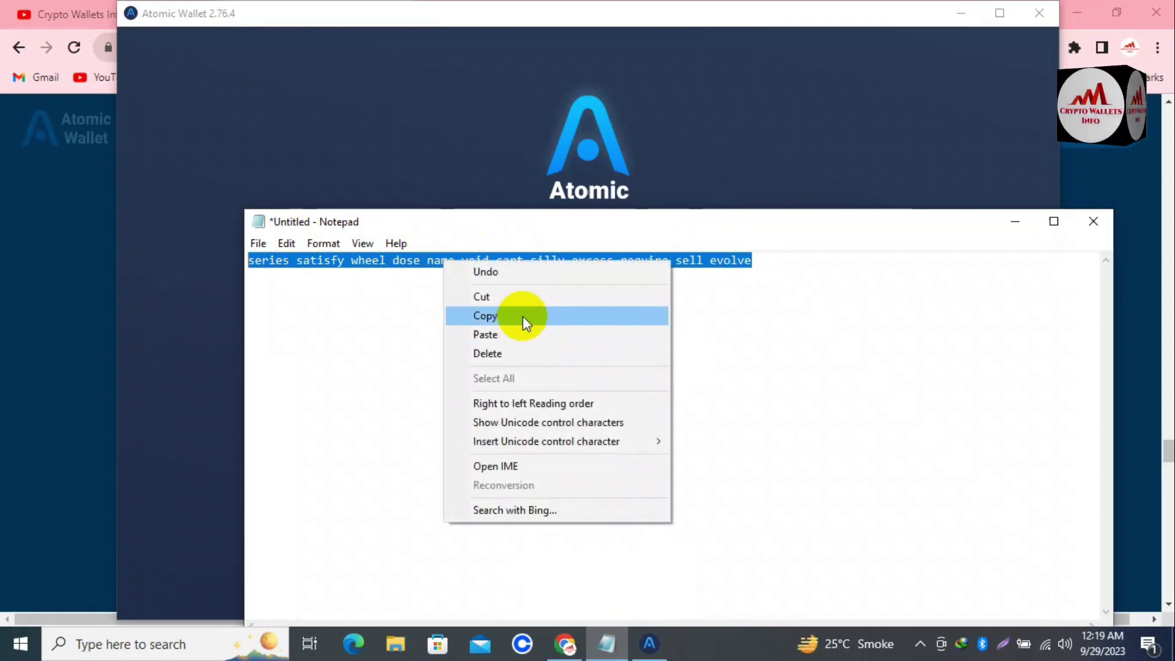
left_click(472, 157)
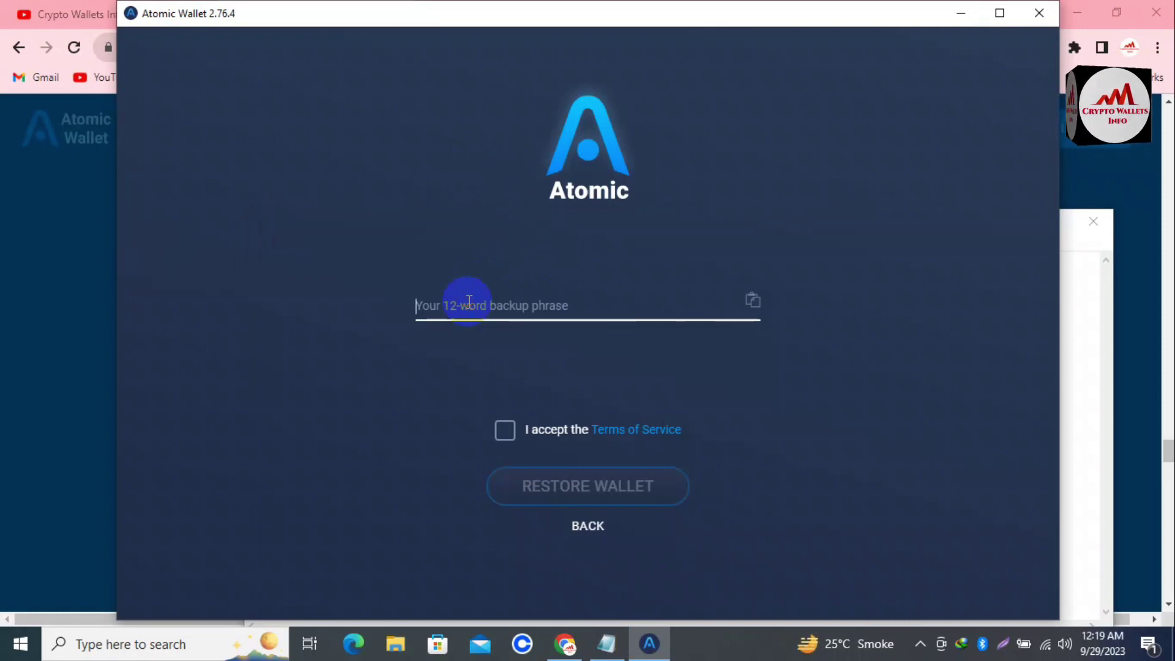
Paste the 12-word phrase, accept the Terms of Service and restore the wallet.
key("ctrl+v")
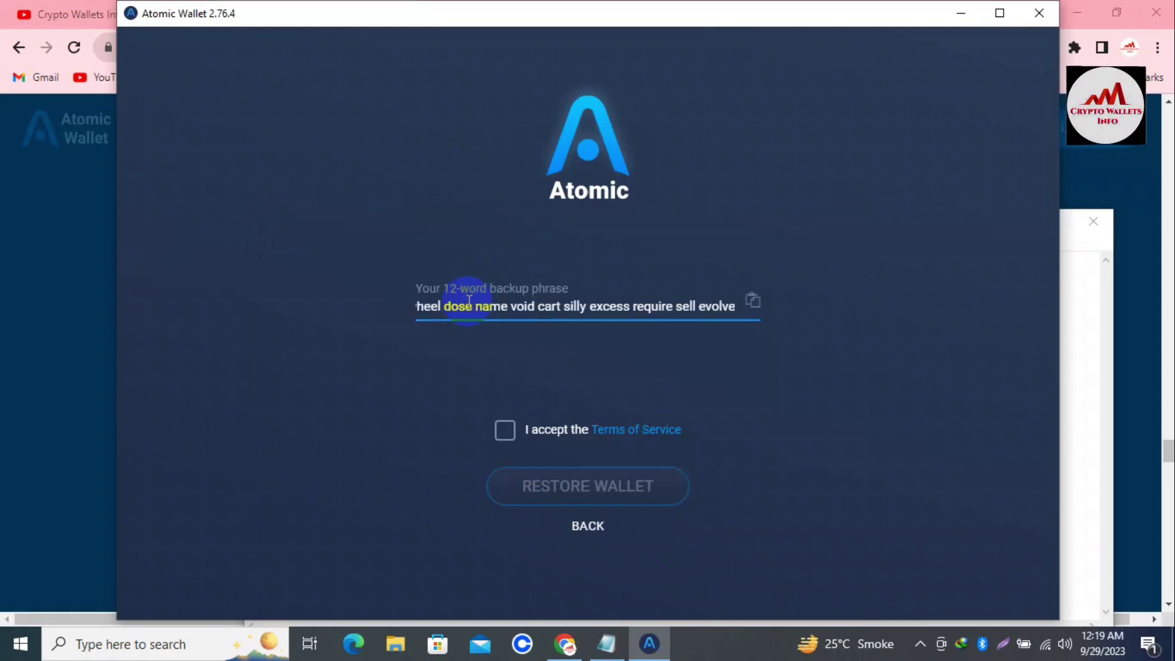
left_click(505, 431)
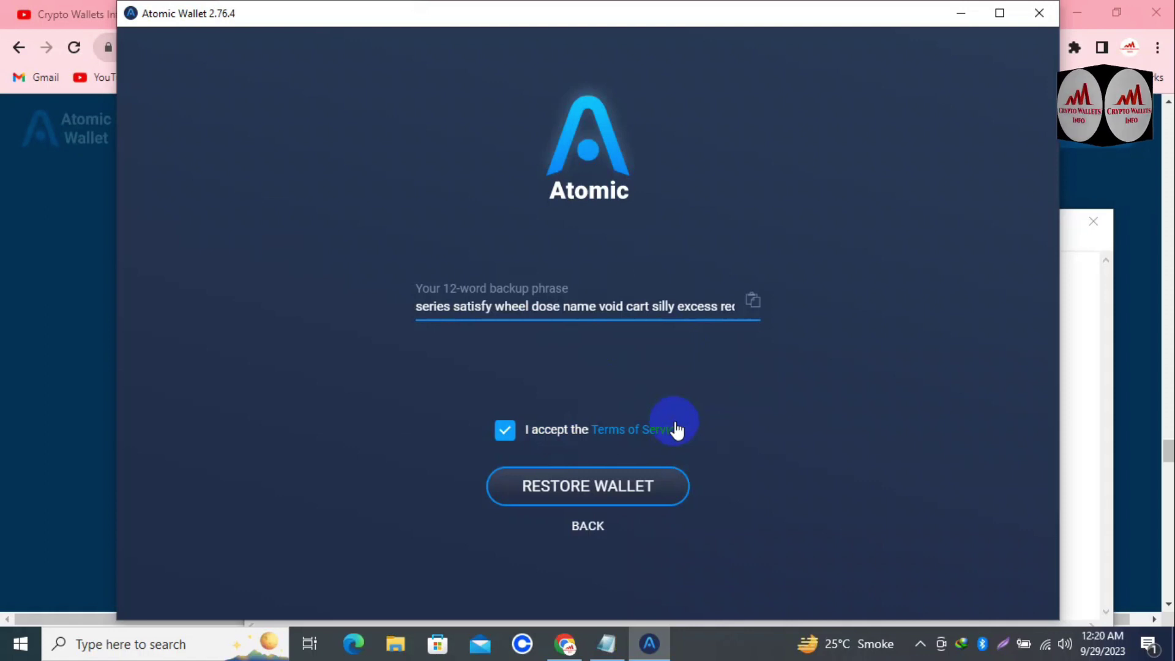
left_click(578, 489)
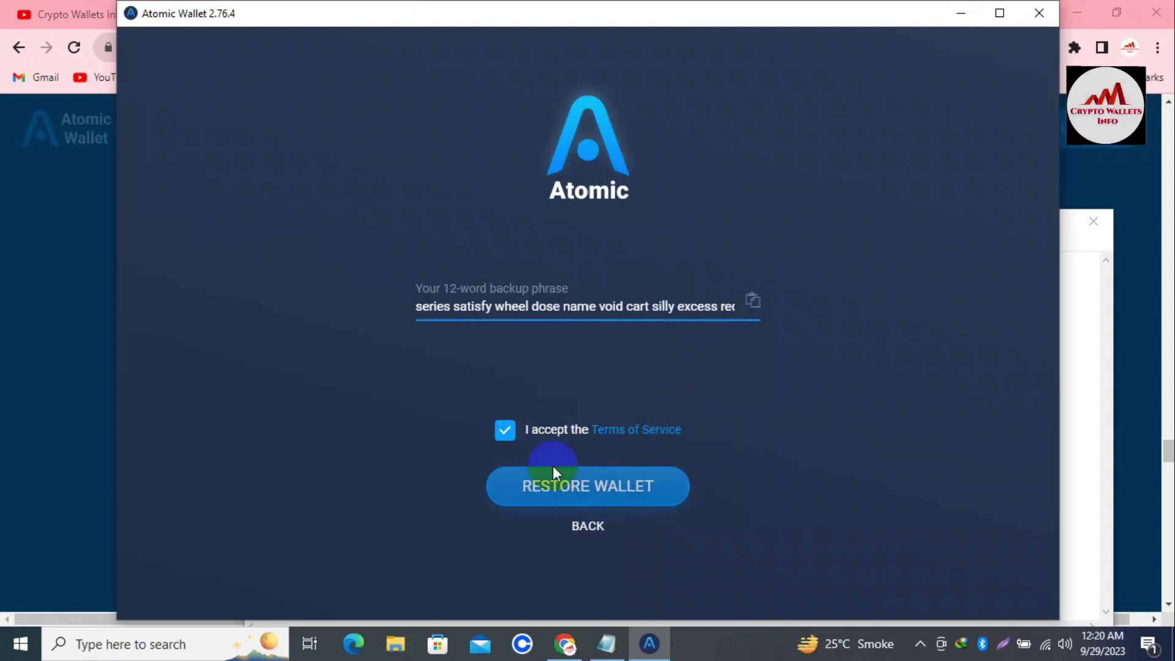
left_click(592, 490)
left_click(594, 487)
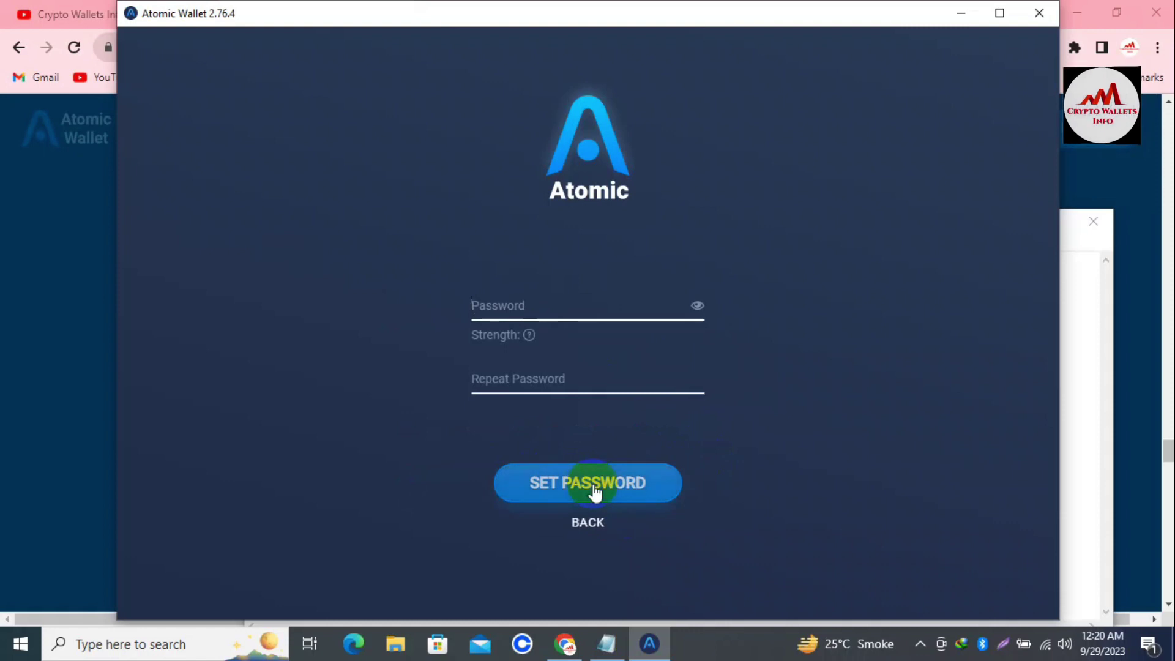
Repeat the new wallet password and save it so the restored wallet opens to its coin list.
left_click(528, 294)
type("a")
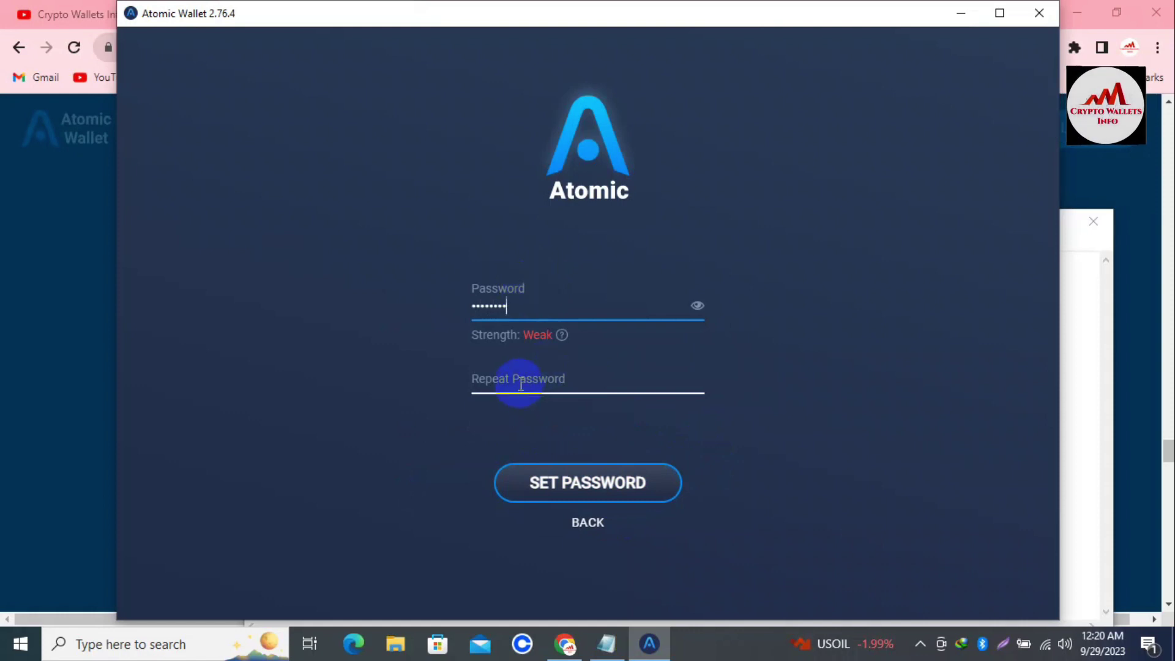
type("aa")
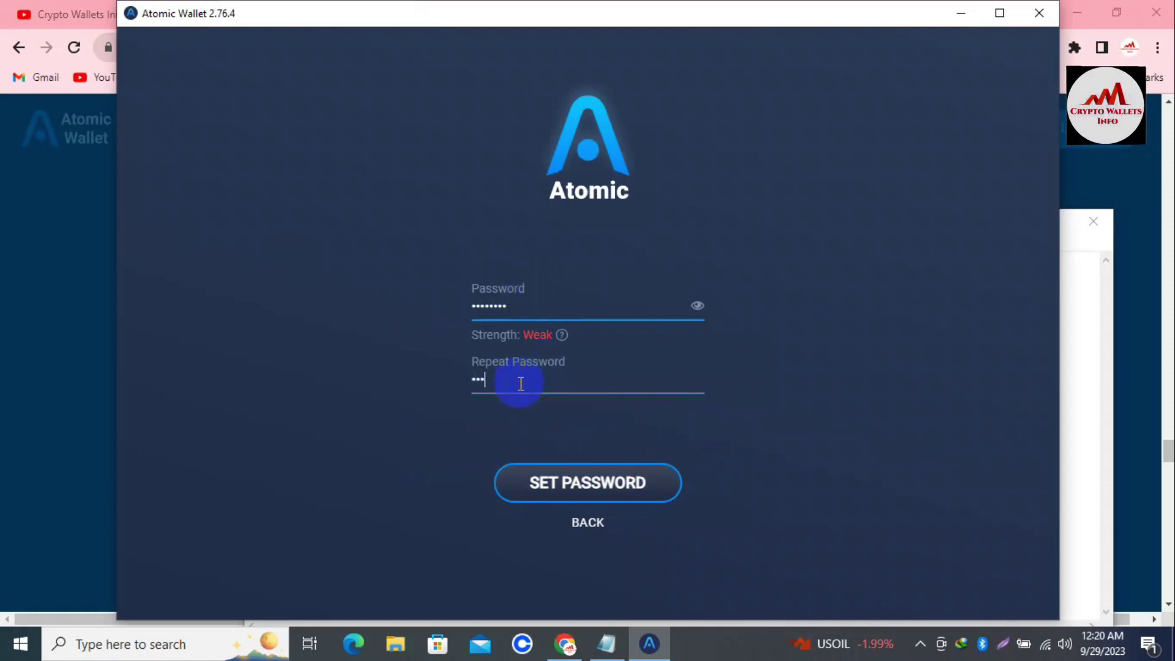
type("aaaaaaa")
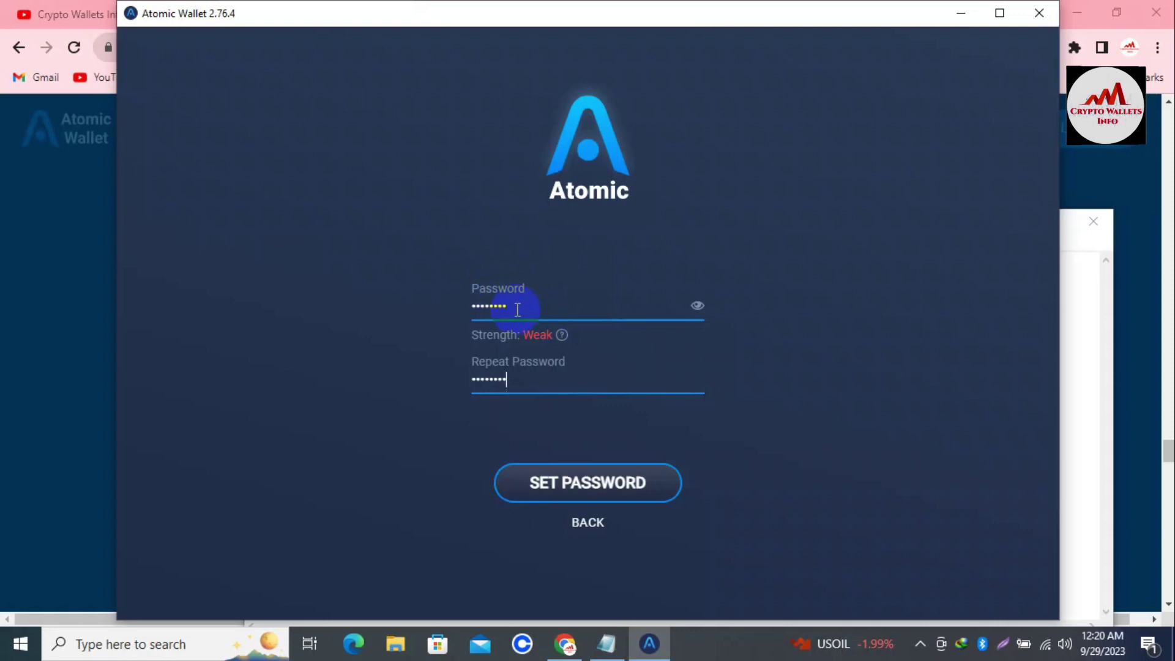
left_click(598, 497)
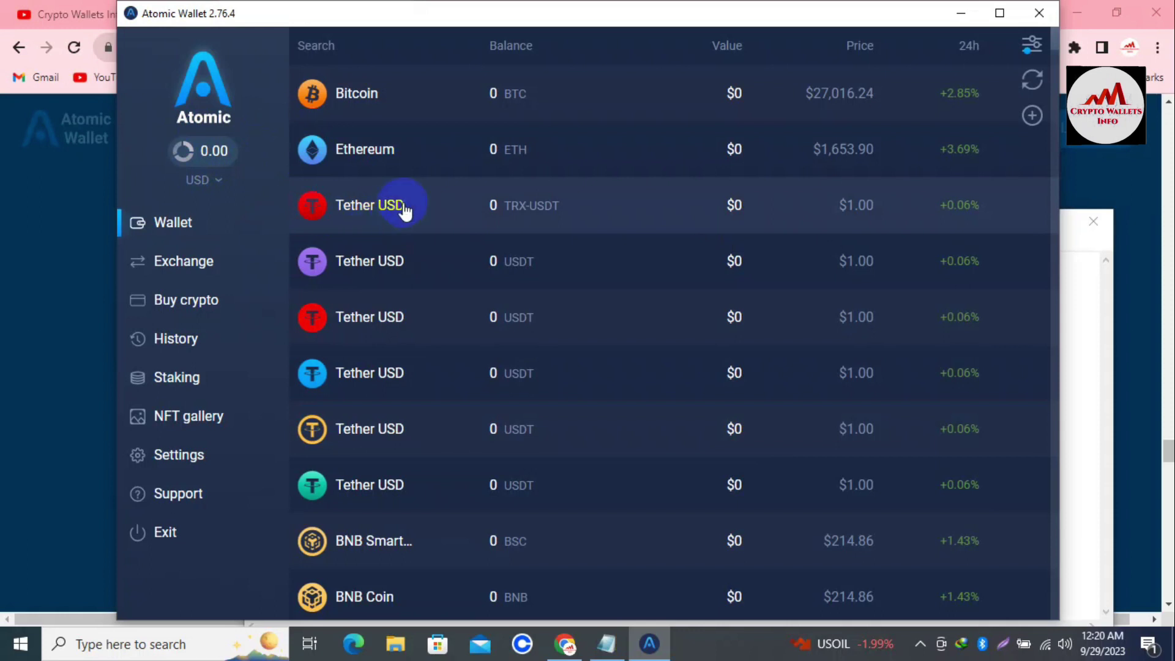
Copy the restored wallet's Ethereum receiving address from Atomic Wallet.
left_click(381, 151)
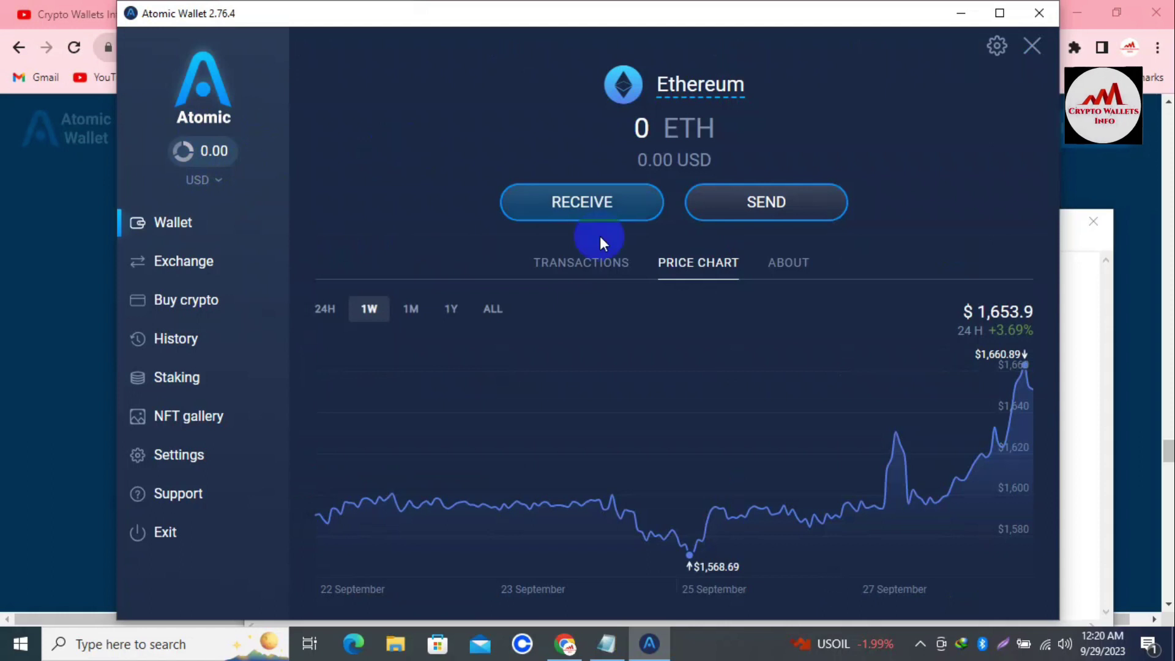
left_click(573, 202)
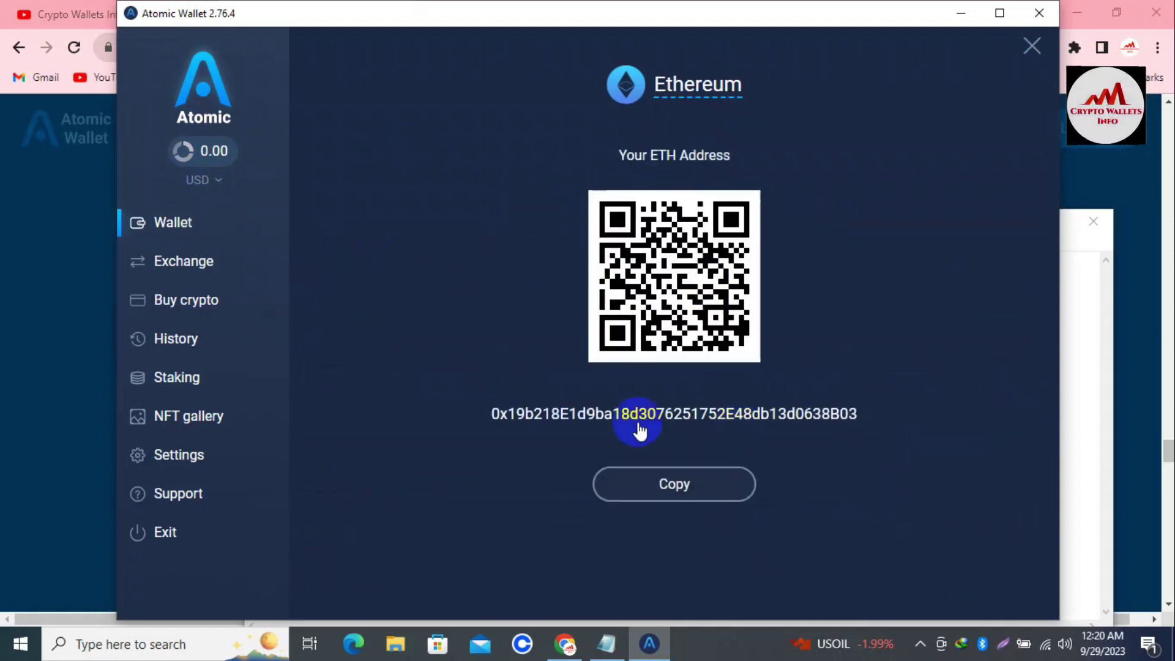
left_click(667, 488)
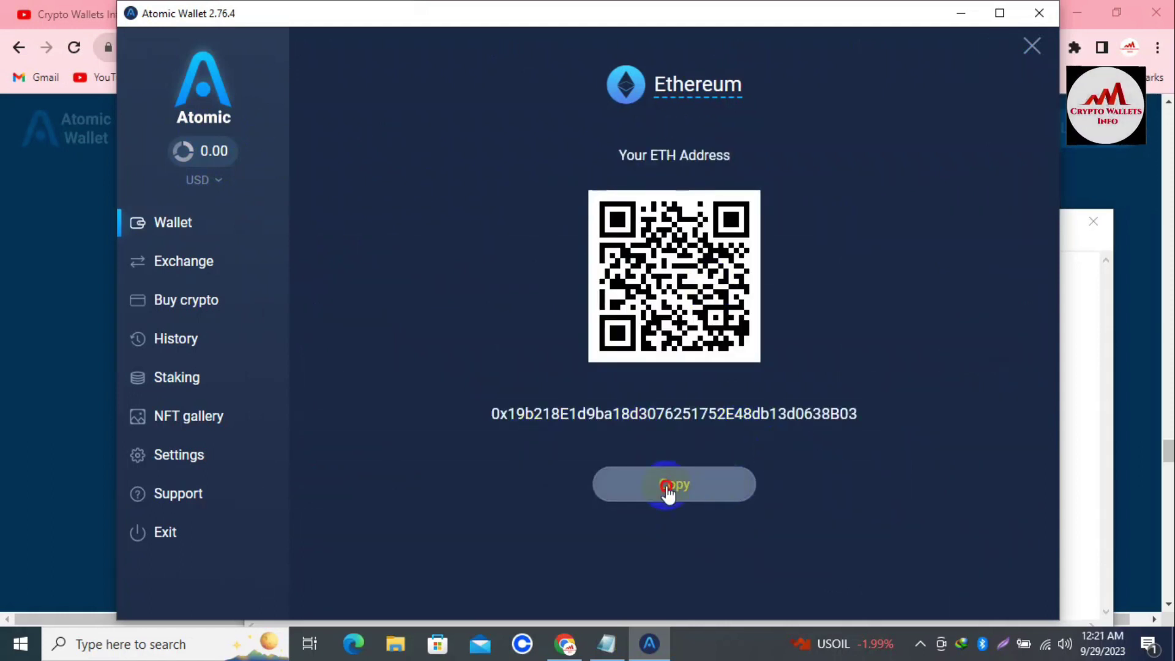
Paste the ETH address in Notepad on a new line below the recovery phrase.
left_click(606, 643)
left_click(774, 270)
key("Return")
key("Return")
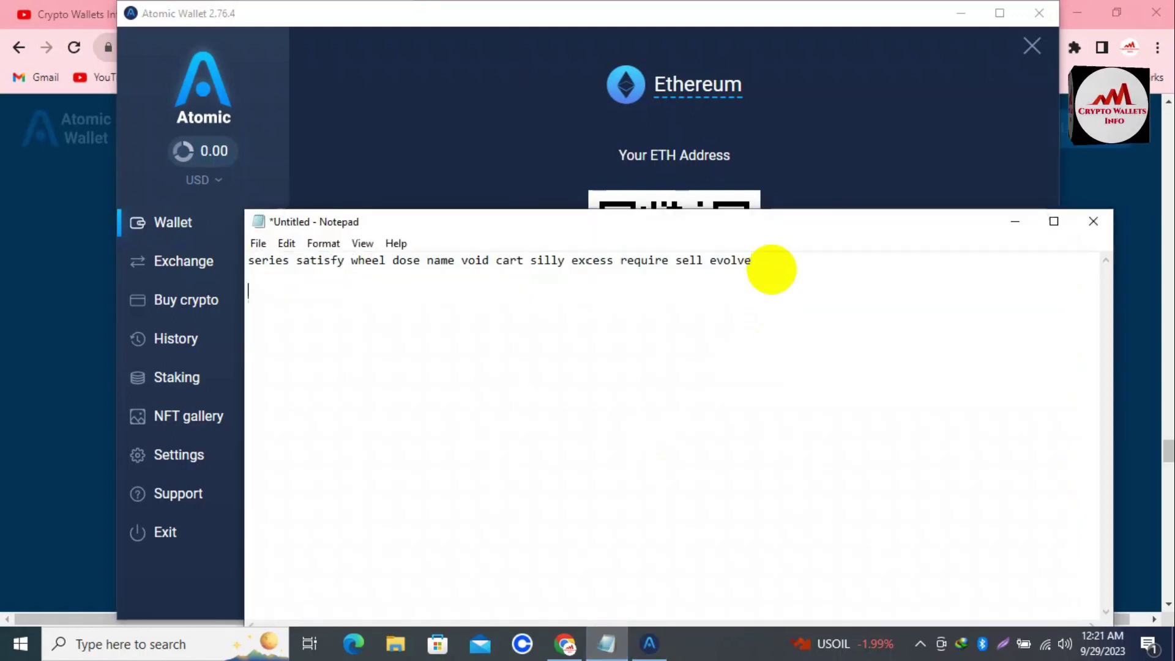
key("ctrl+v")
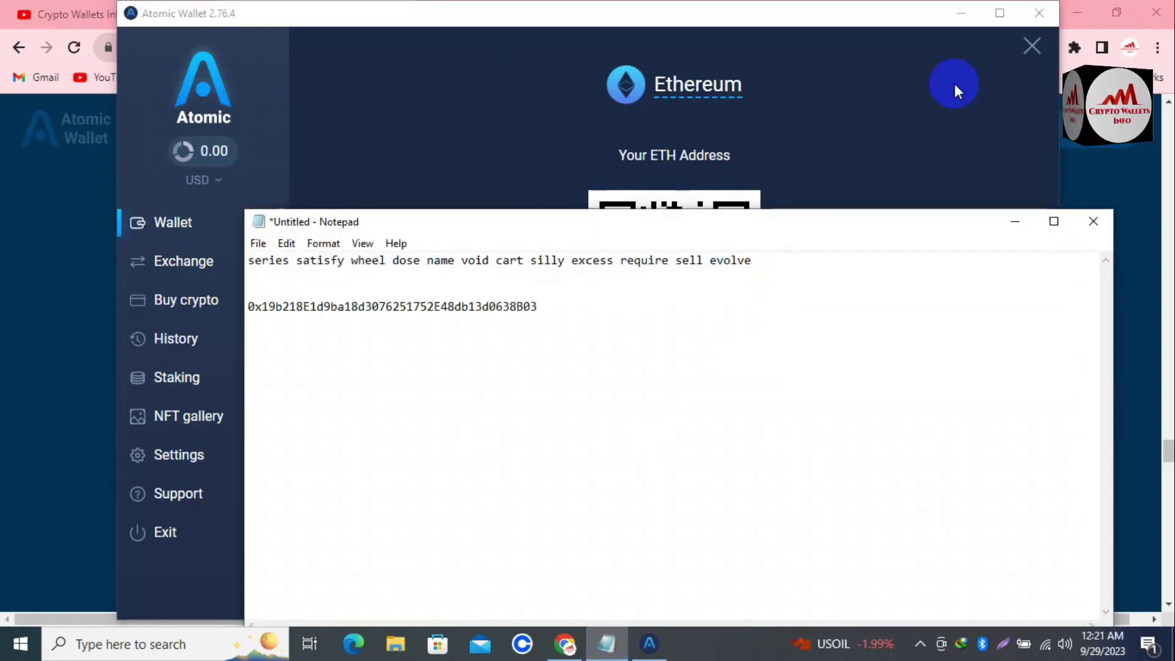
left_click(964, 147)
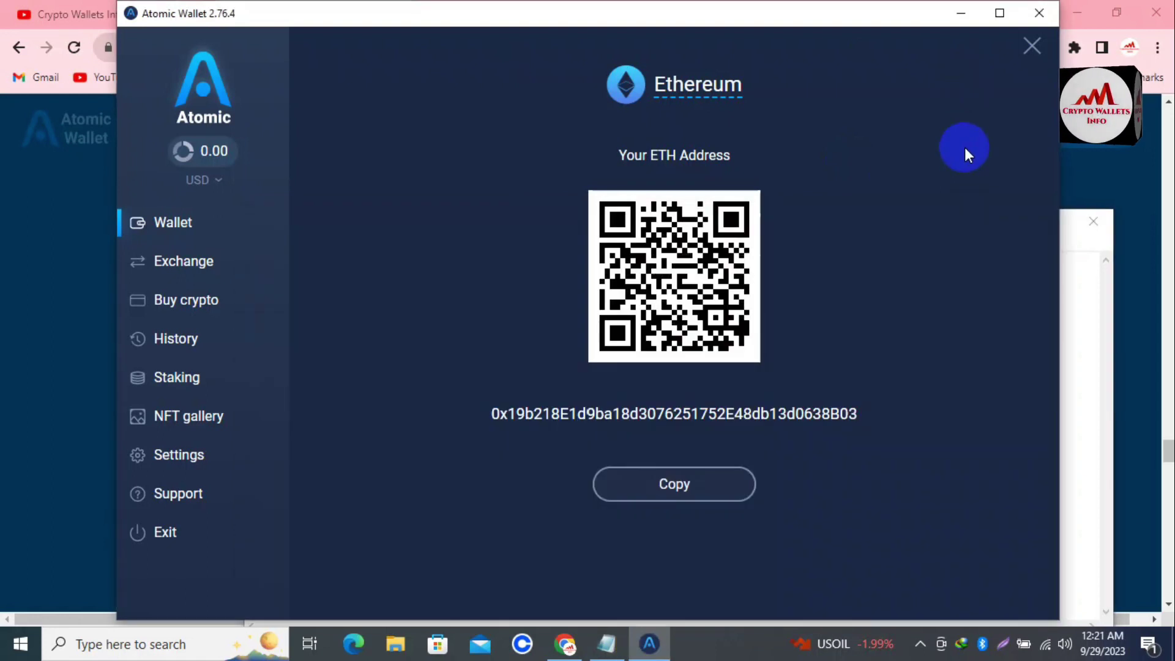
left_click(1101, 164)
Copy the Ethereum receiving address from the Coinbase Wallet extension's assets view, then return to Notepad.
left_click(1047, 49)
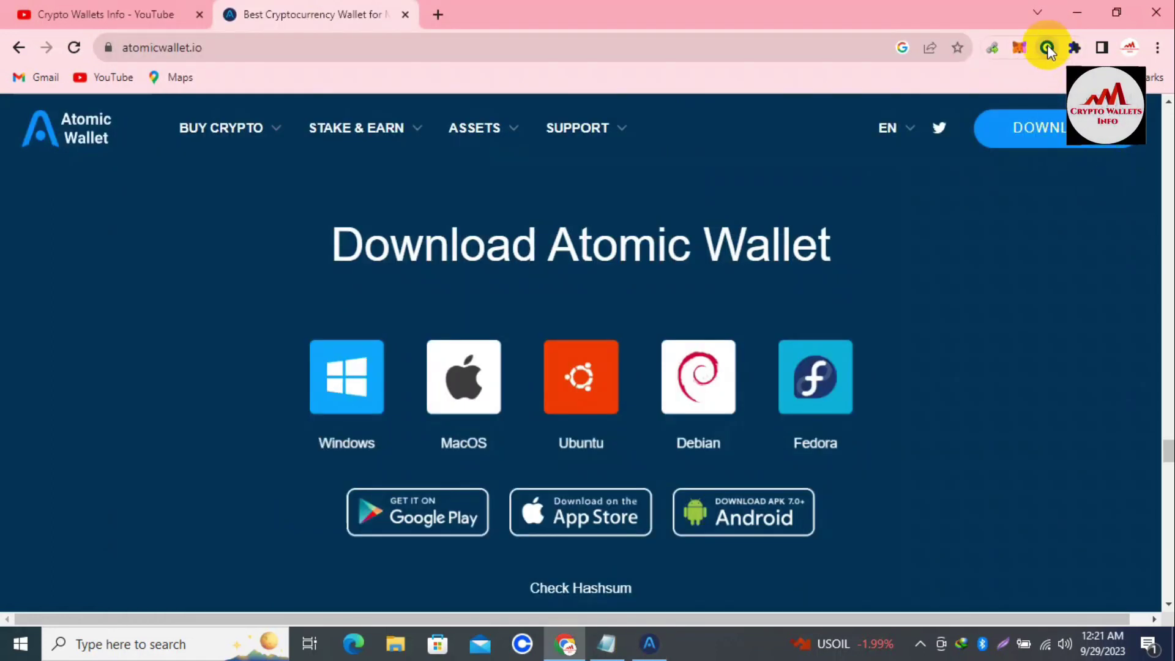
left_click(1047, 47)
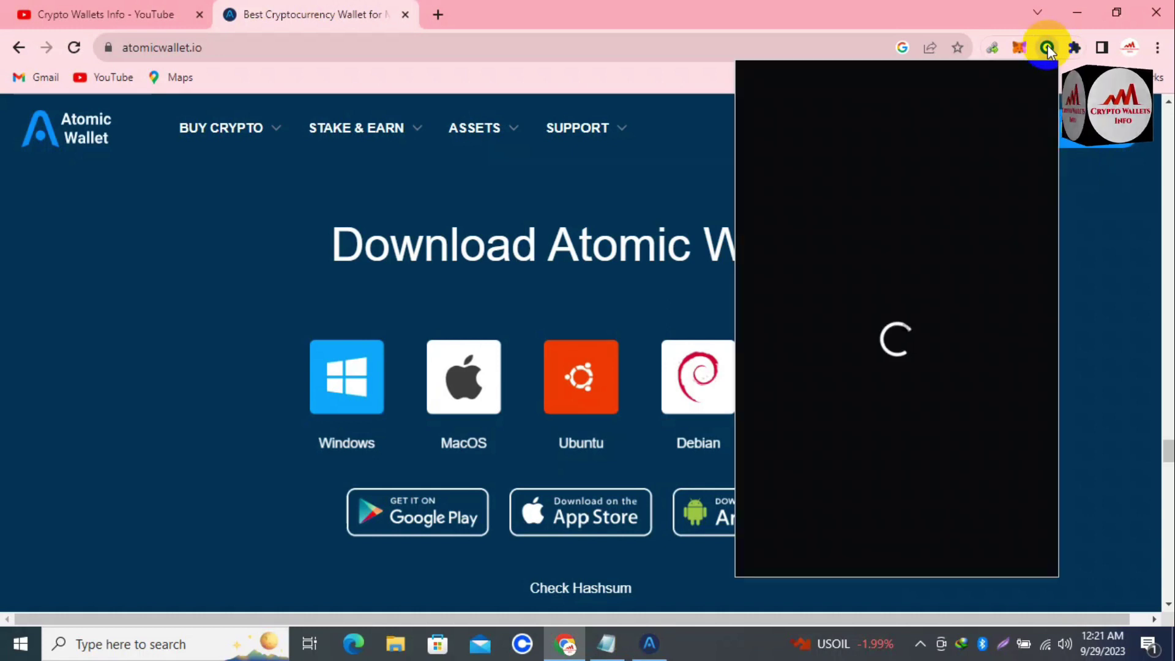
left_click(766, 93)
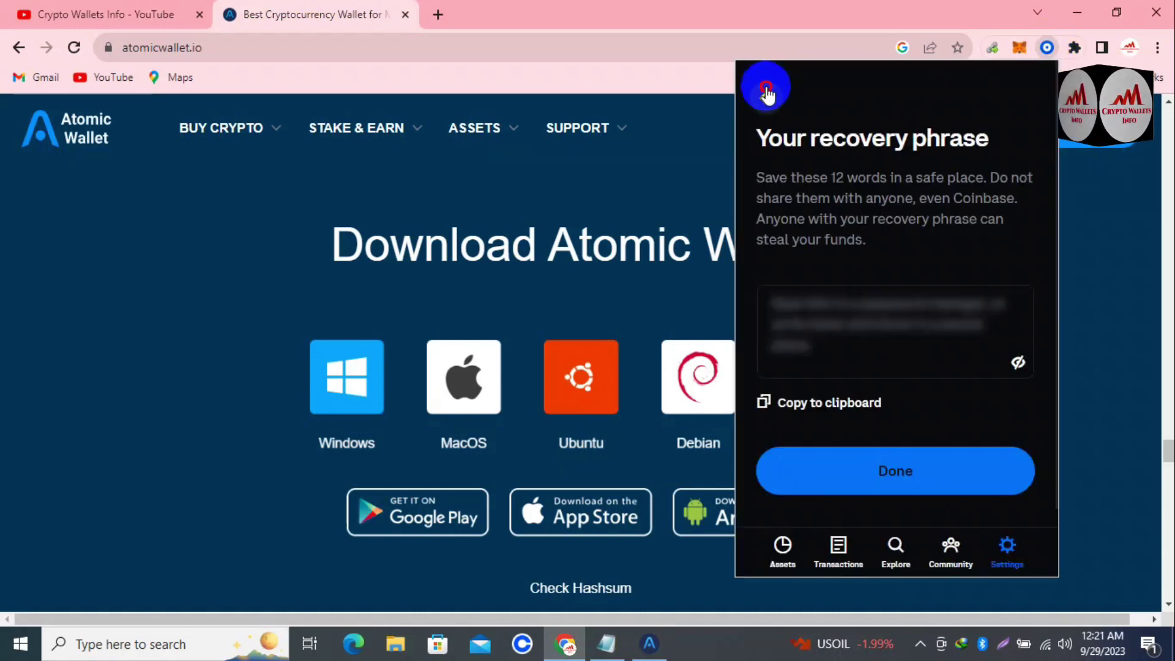
left_click(778, 551)
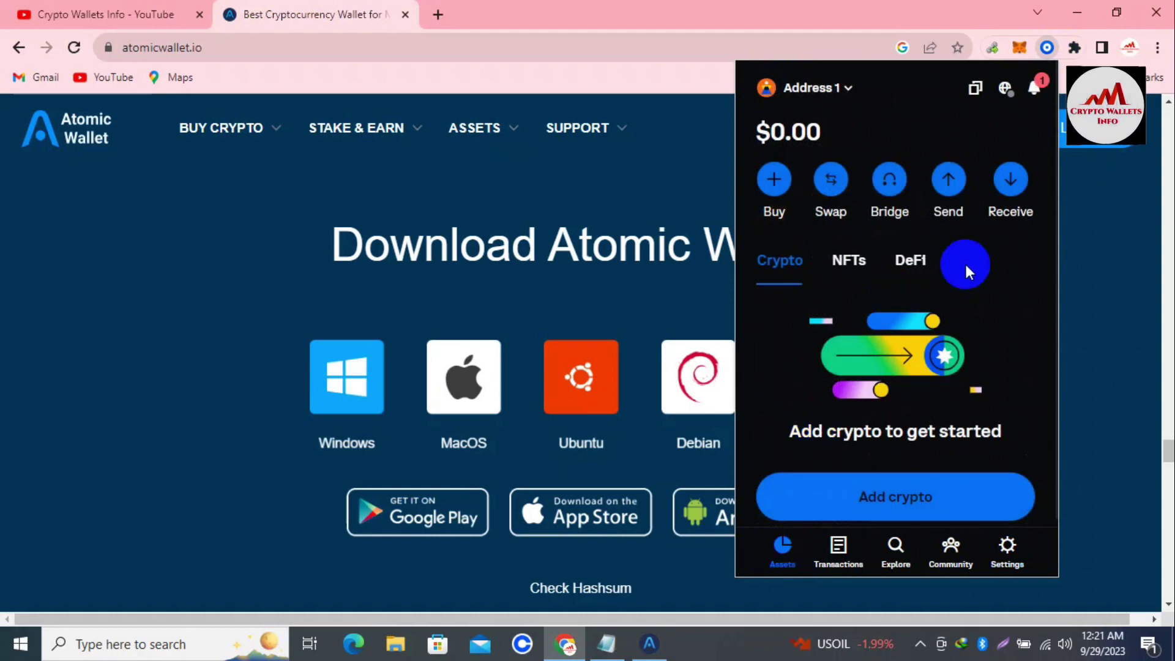
left_click(1008, 193)
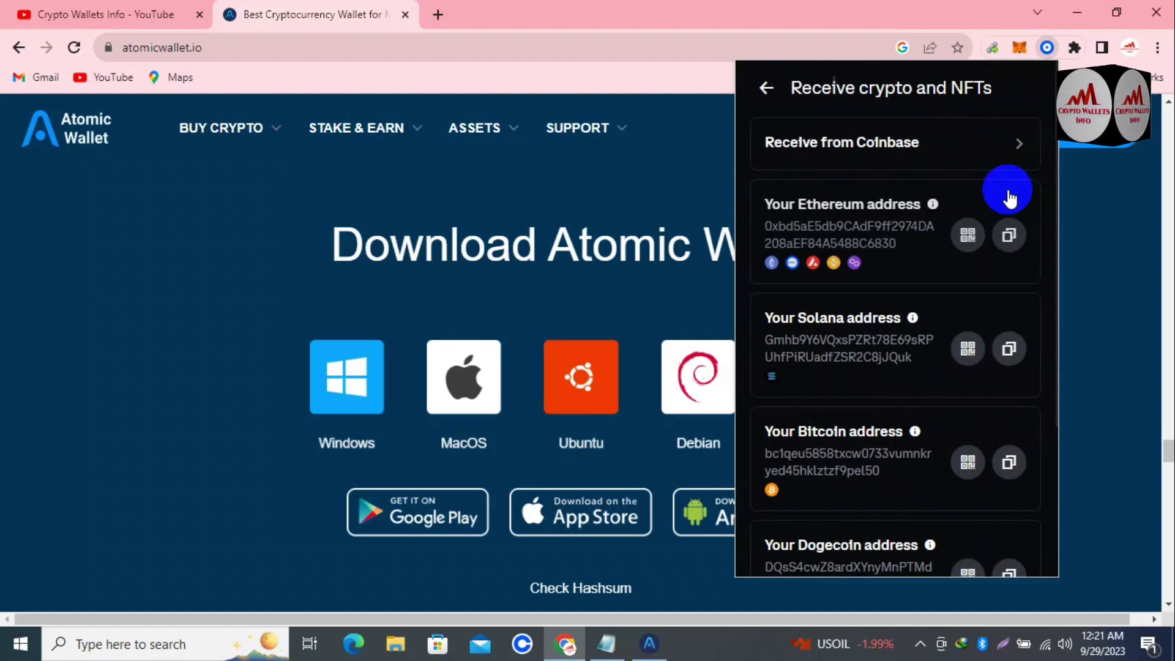
left_click(1006, 252)
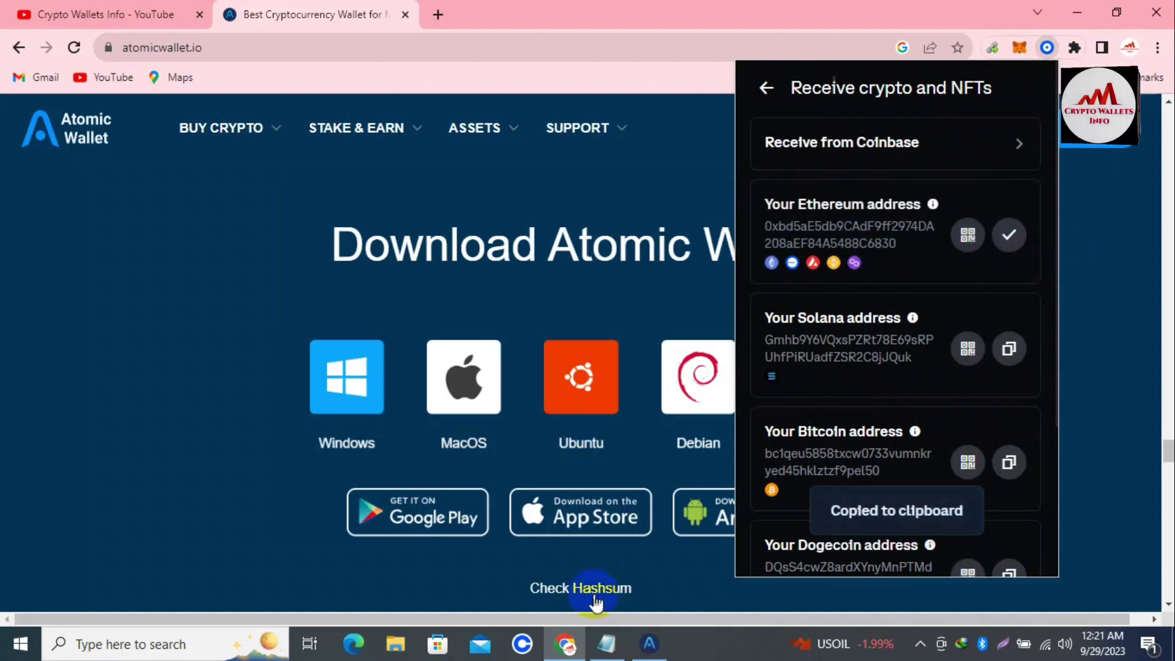
left_click(606, 644)
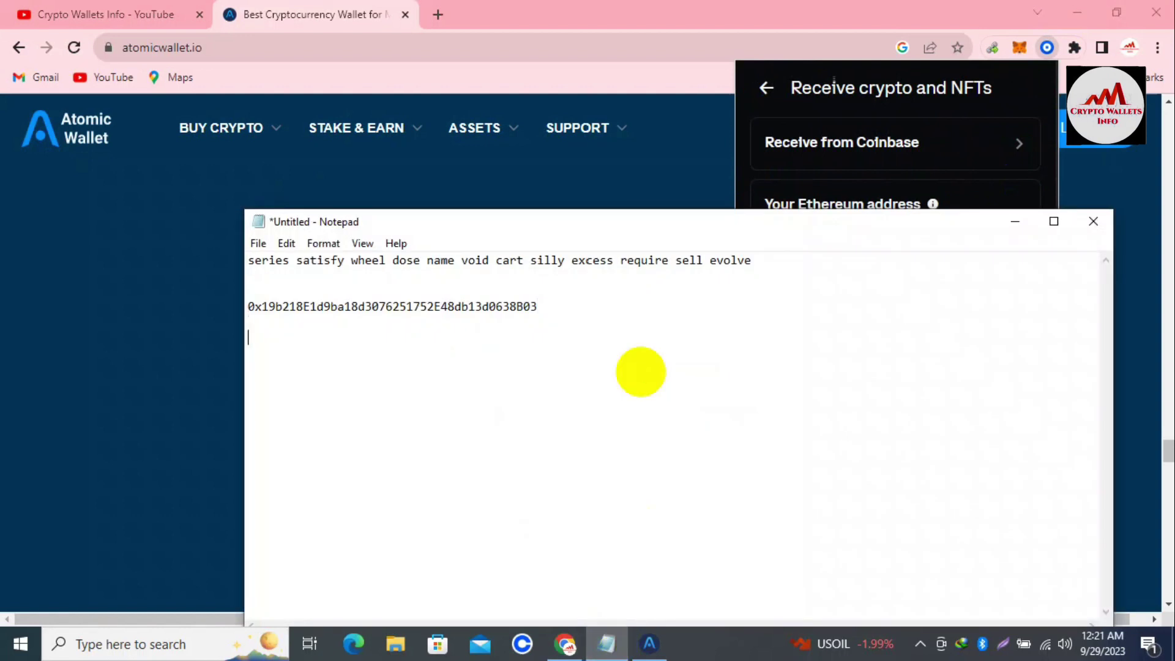
Paste the Coinbase Ethereum address below Atomic's ETH address, select the recovery phrase line, then set Notepad aside.
key("ctrl+v")
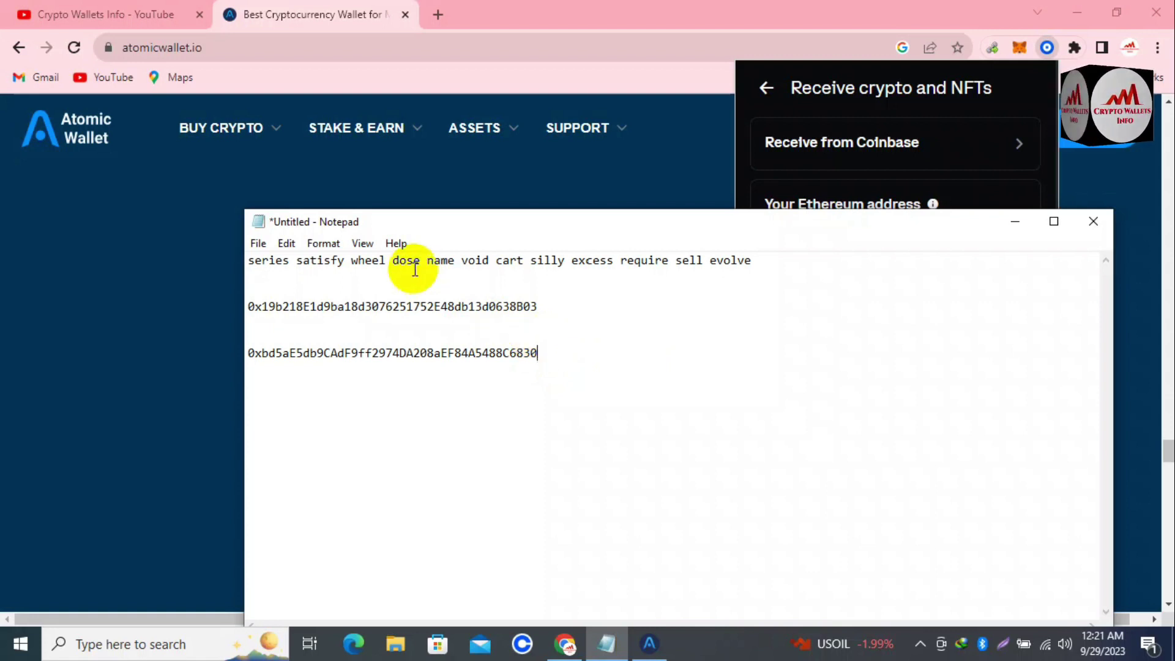
left_click_drag(756, 261, 249, 263)
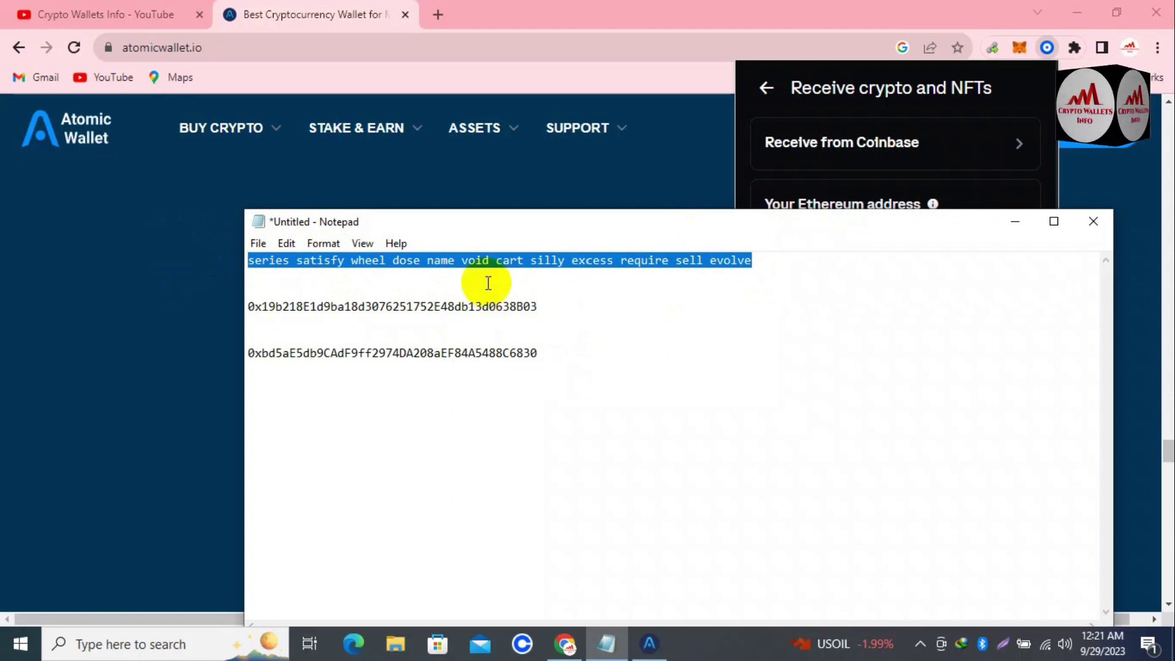
left_click(154, 225)
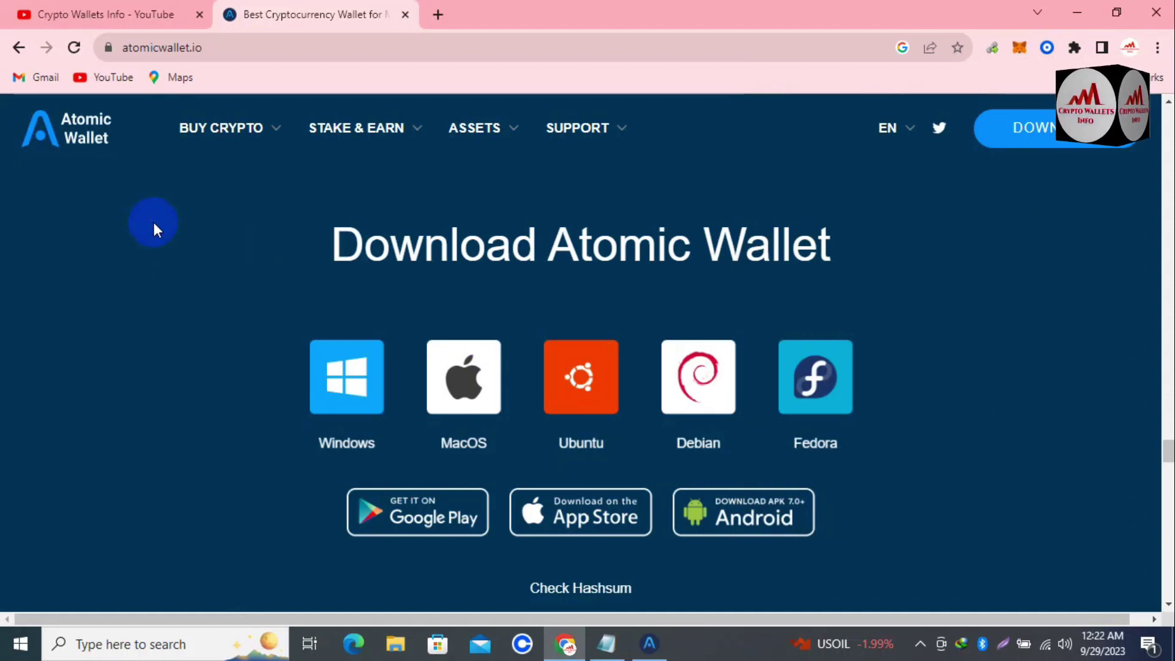
Return to the Crypto Wallets Info YouTube tab and scroll up to the channel banner.
left_click(33, 13)
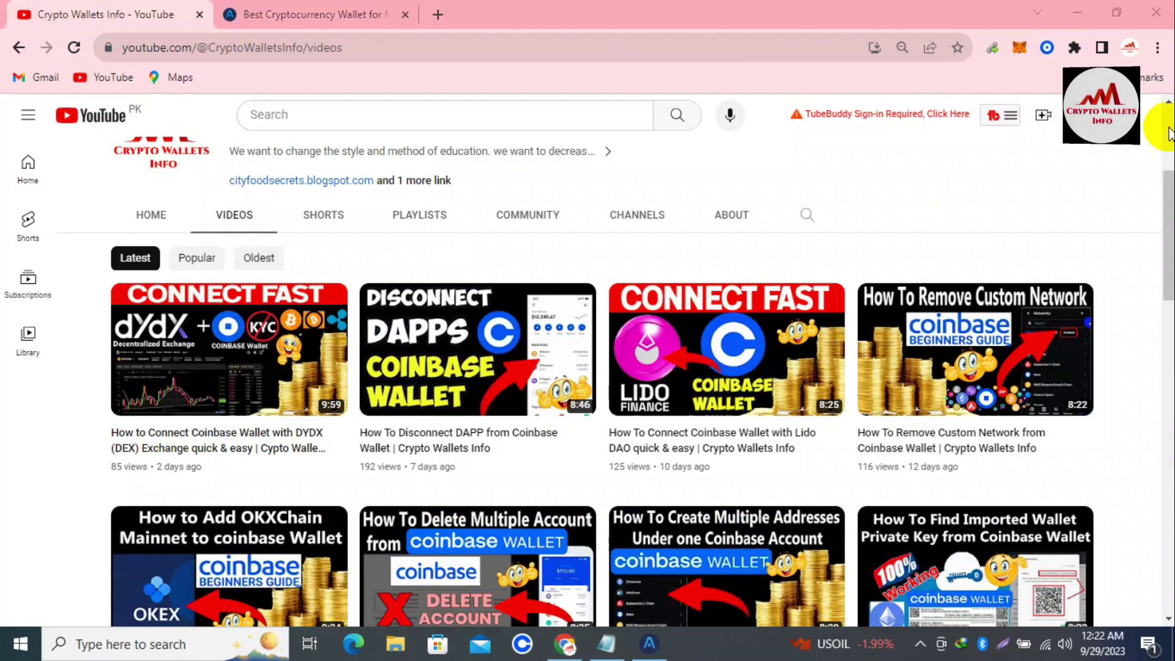
scroll(1162, 184, "up", 4)
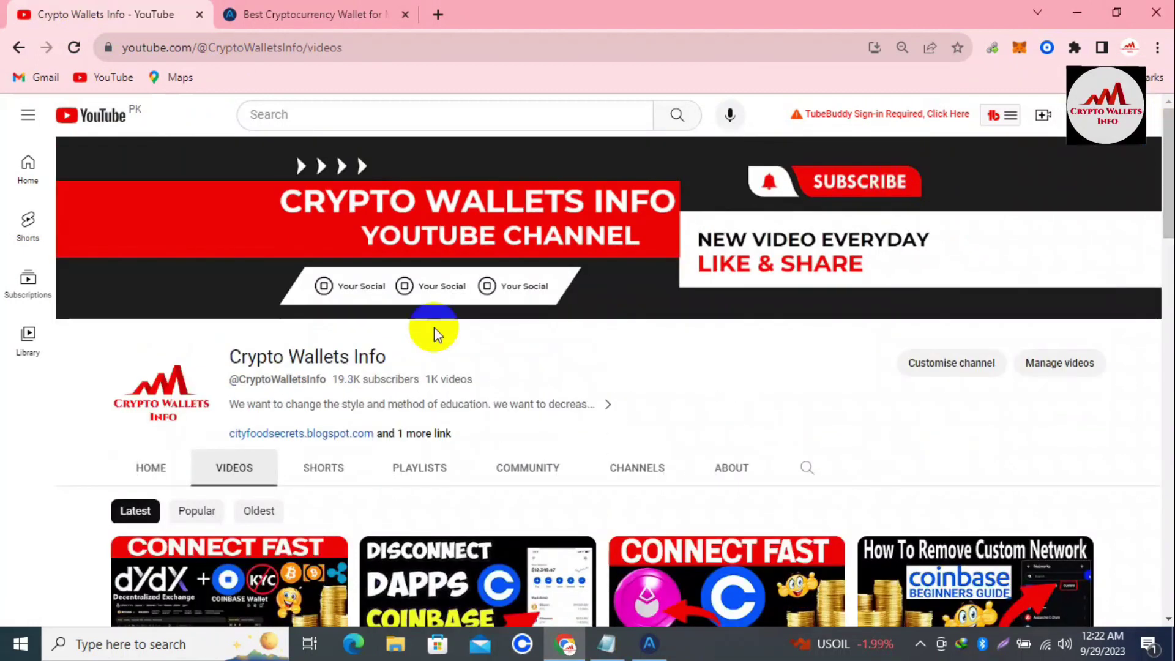